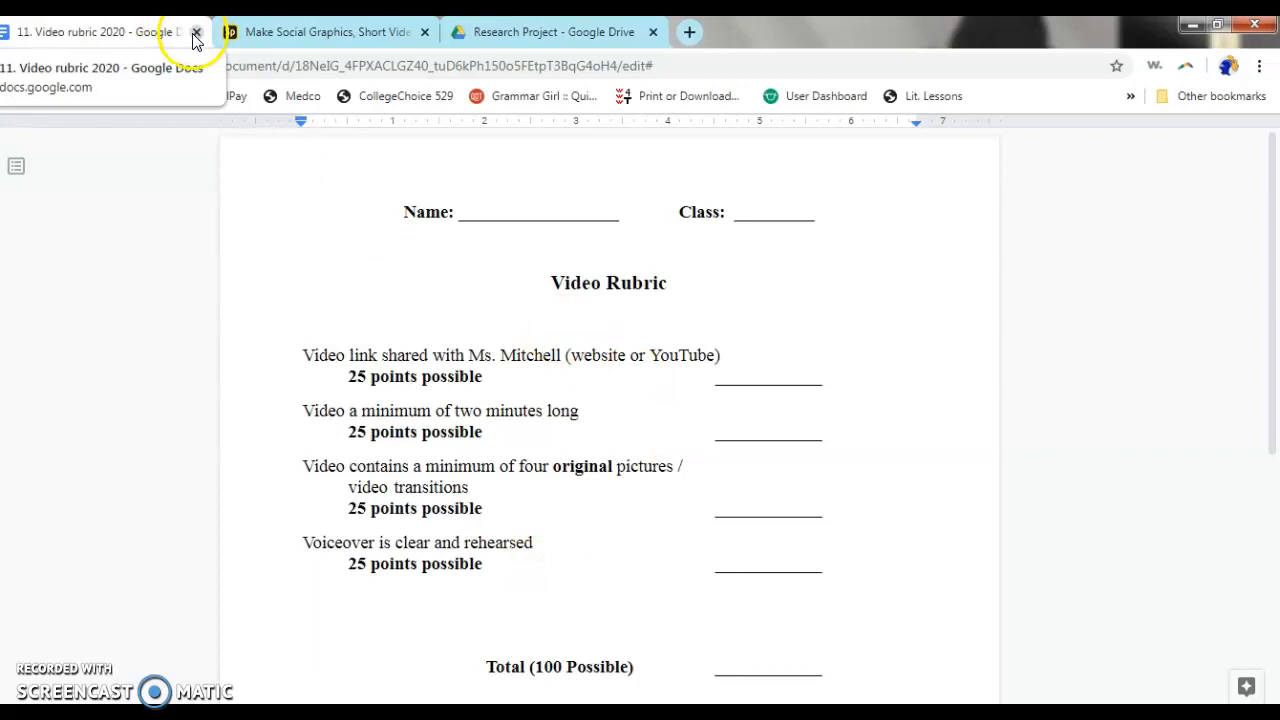
- Read the video rubric through to the notes on possible video creation programs, and close the document
{"action": "scroll", "coordinate": [820, 368], "scroll_direction": "down", "scroll_amount": 2}
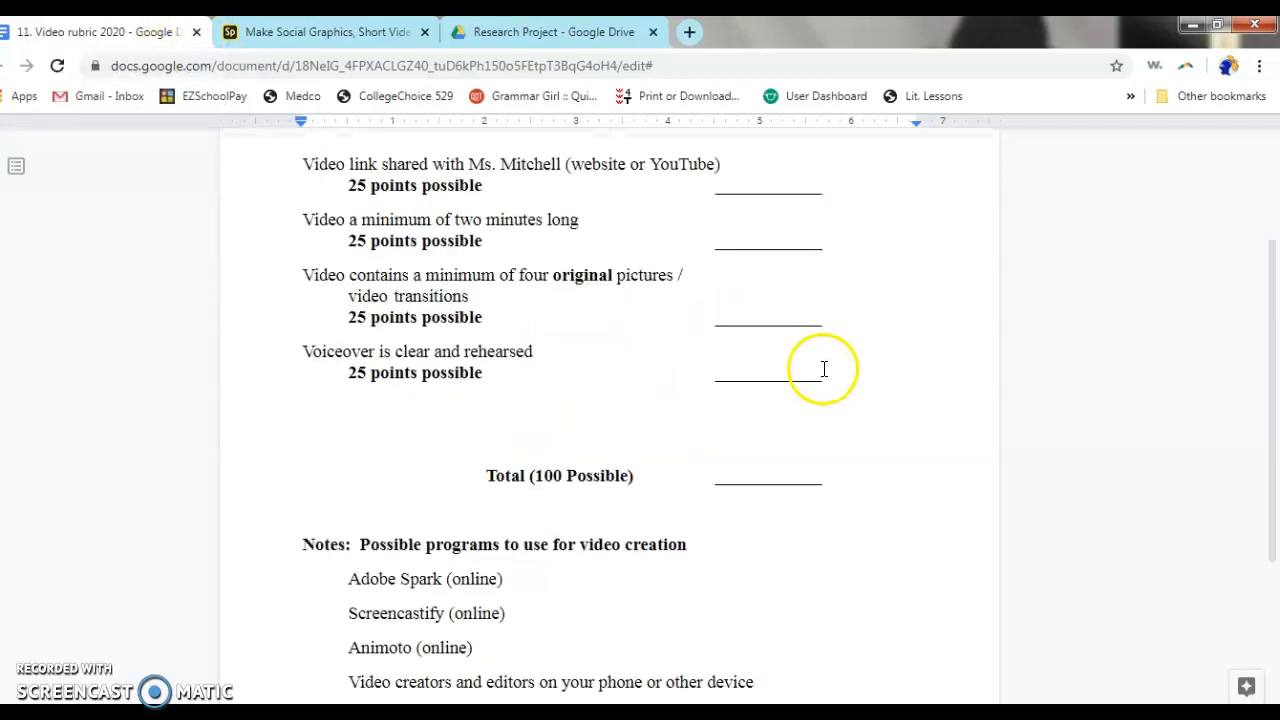
{"action": "scroll", "coordinate": [823, 367], "scroll_direction": "down", "scroll_amount": 2}
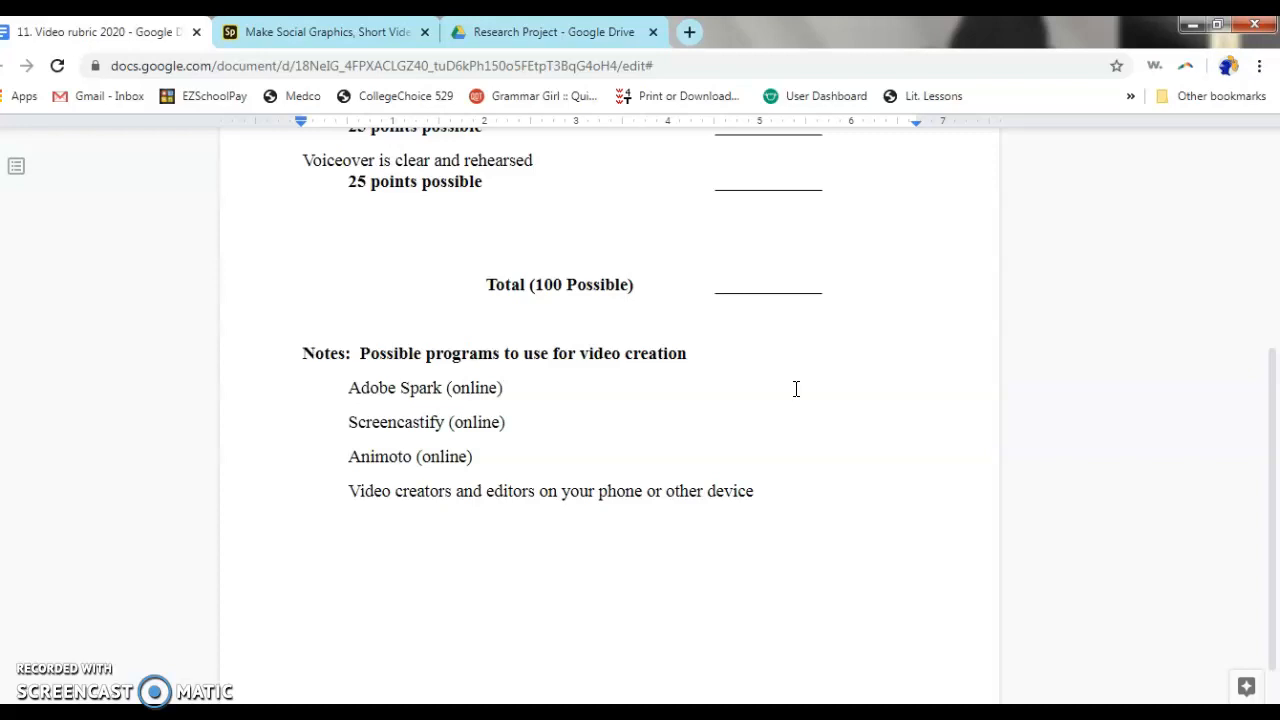
{"action": "left_click", "coordinate": [196, 36]}
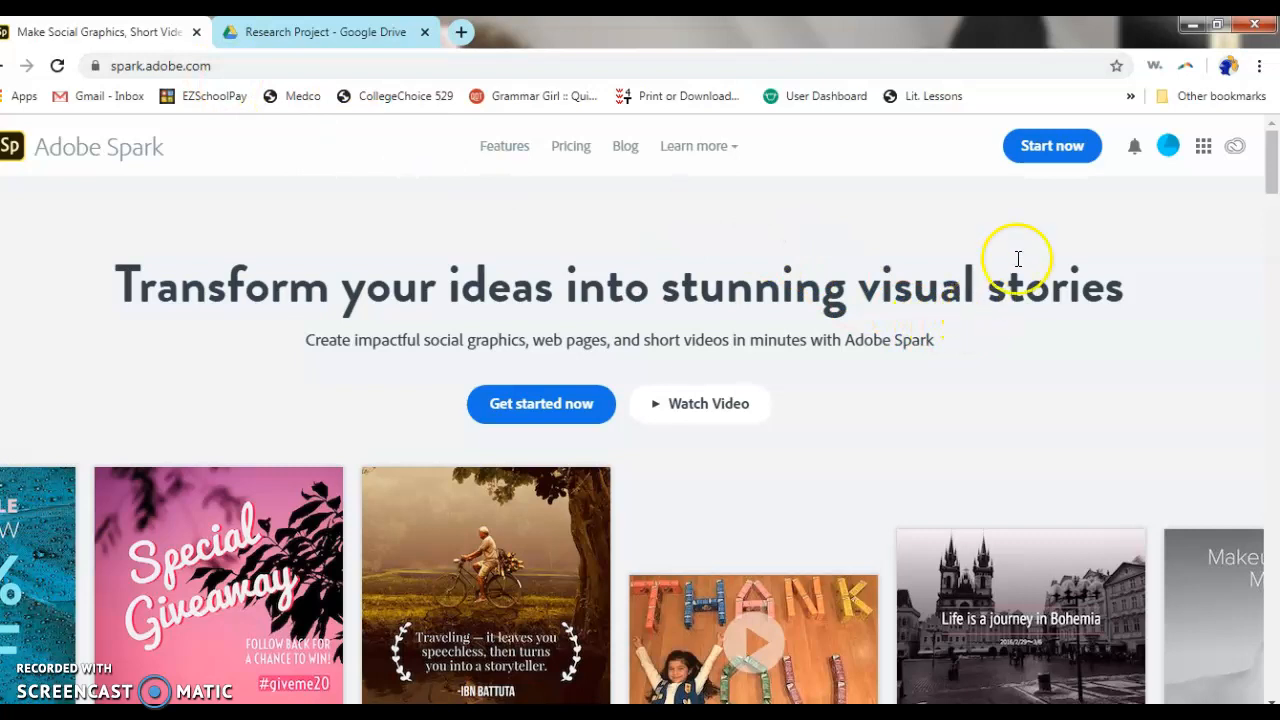
- Enter Adobe Spark from its landing page and start a new Slideshow project
{"action": "left_click", "coordinate": [1038, 163]}
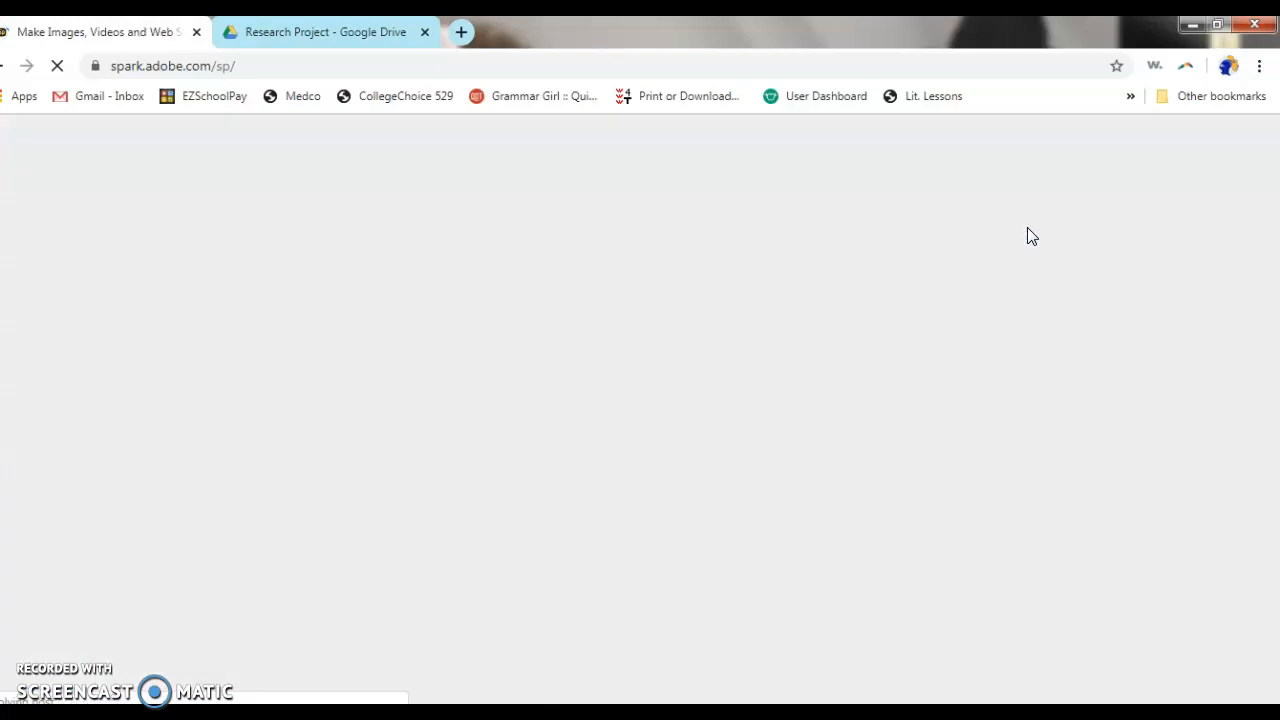
{"action": "left_click", "coordinate": [1037, 272]}
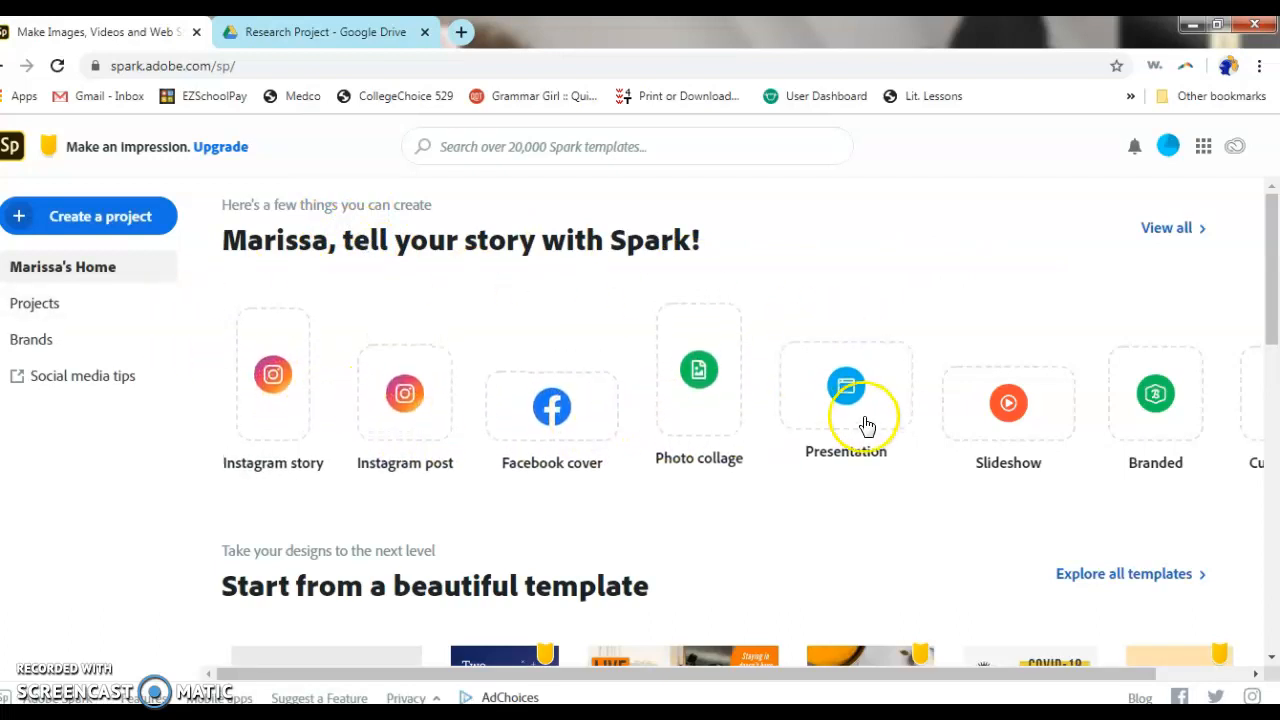
{"action": "left_click", "coordinate": [1037, 404]}
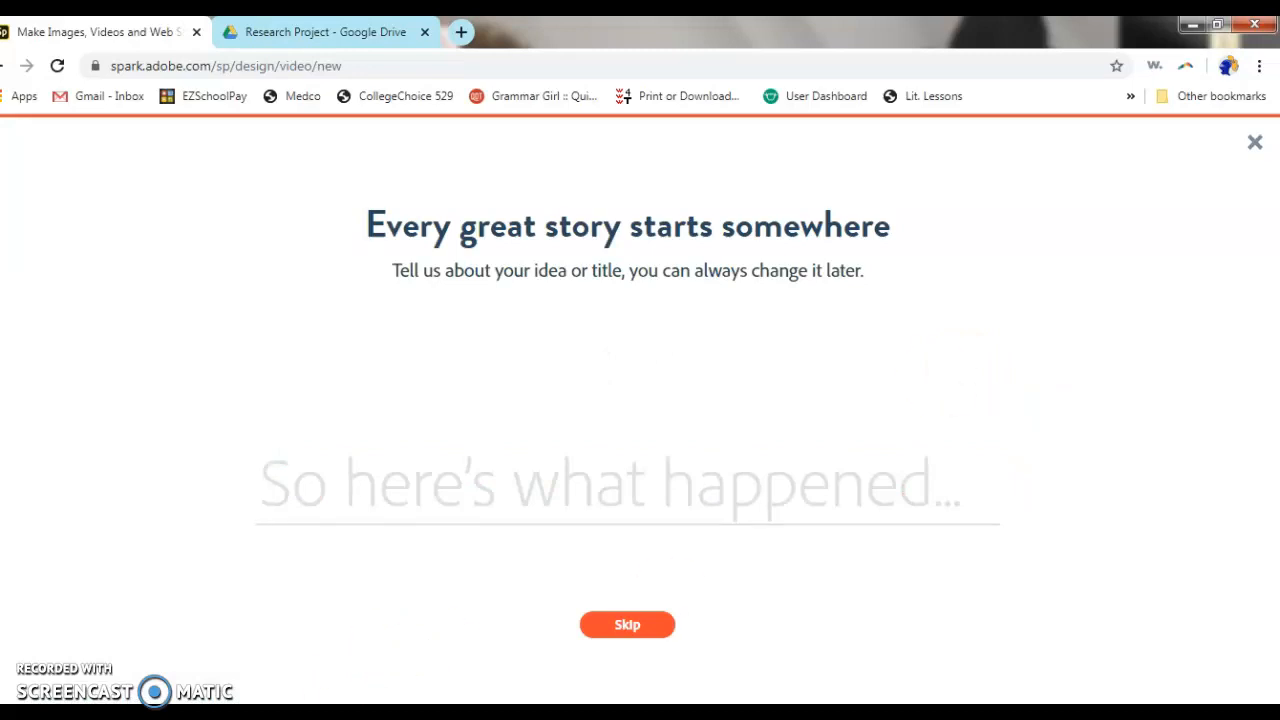
- Switch to the video script document in Google Docs, look over its sections, and put its window away
{"action": "mouse_move", "coordinate": [354, 698]}
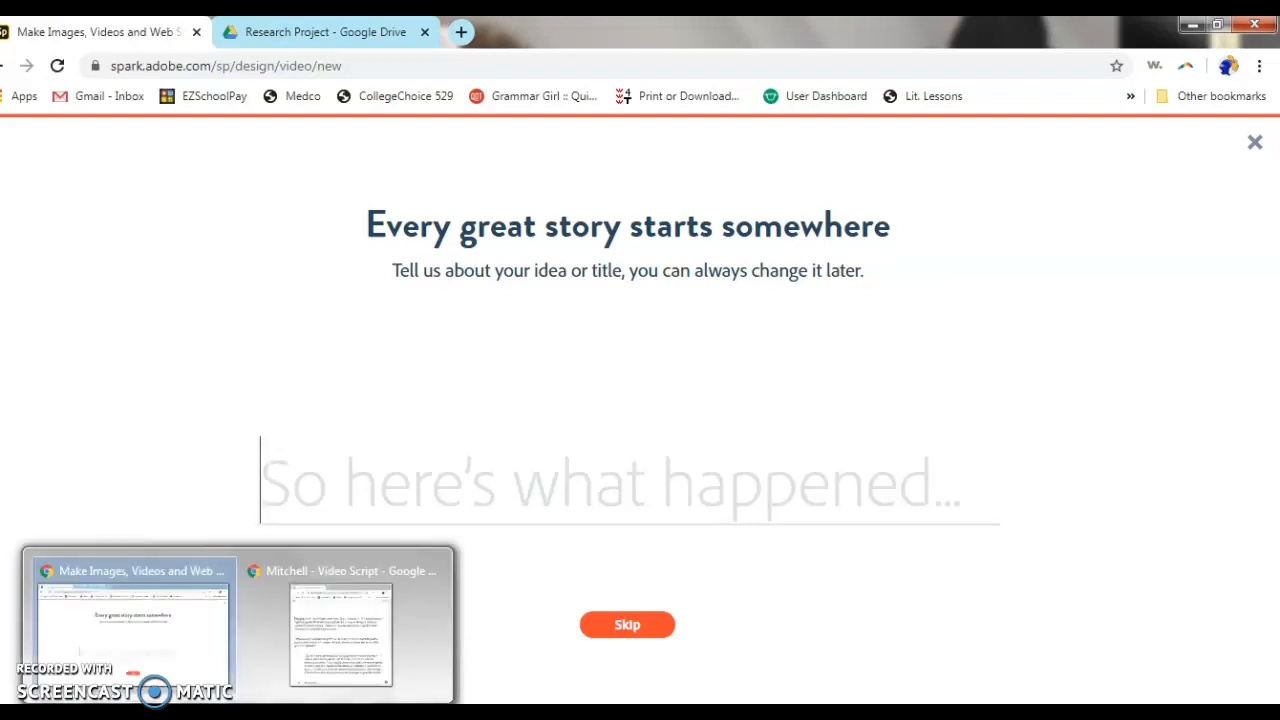
{"action": "left_click", "coordinate": [374, 668]}
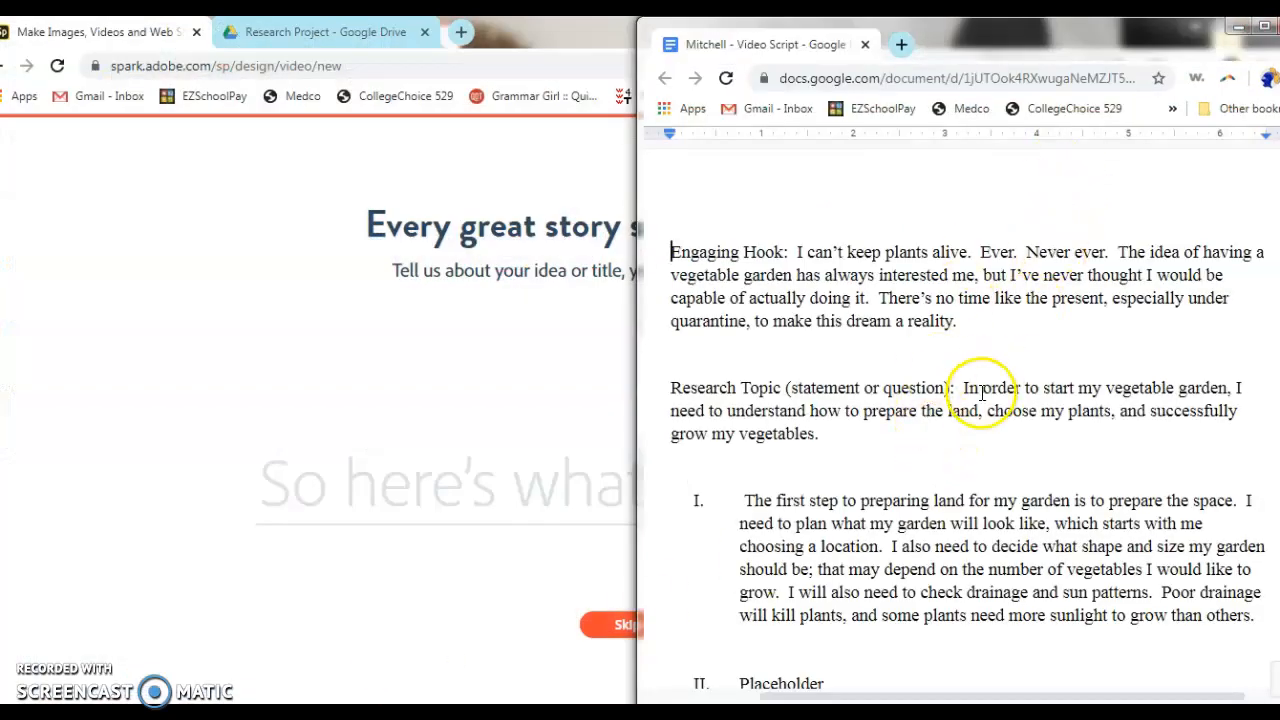
{"action": "scroll", "coordinate": [960, 410], "scroll_direction": "down", "scroll_amount": 3}
{"action": "scroll", "coordinate": [977, 389], "scroll_direction": "up", "scroll_amount": 3}
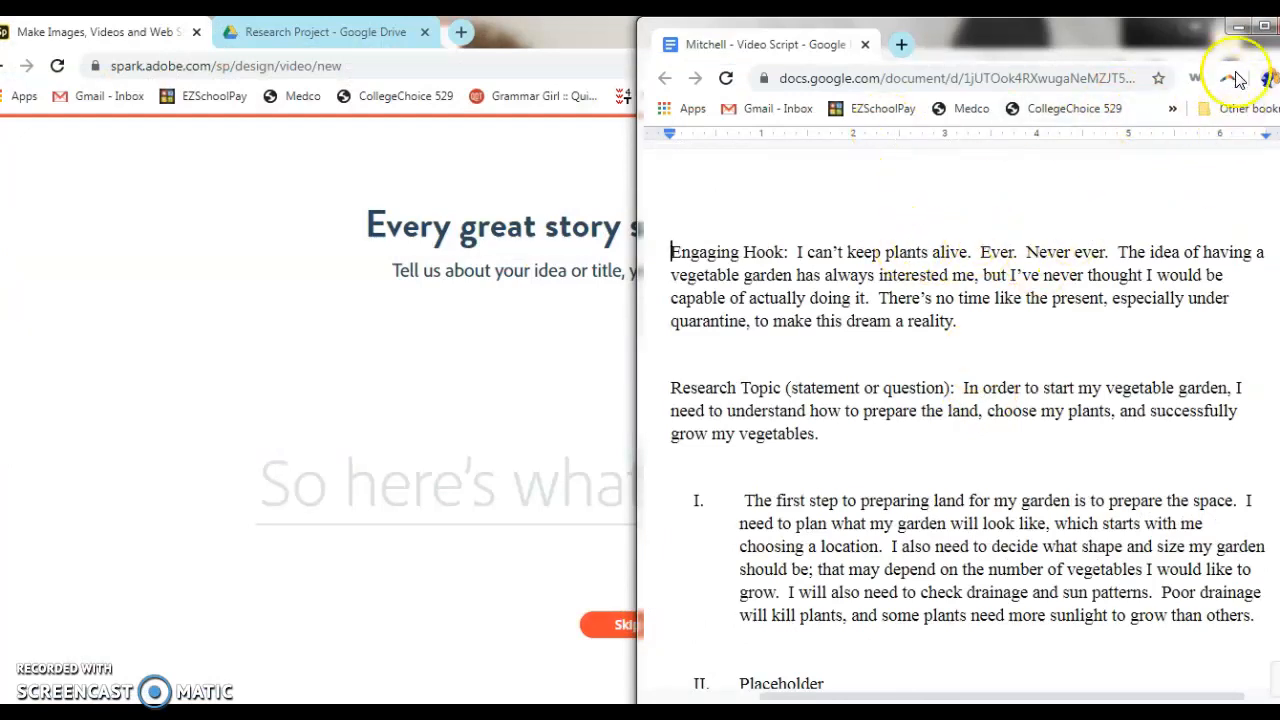
{"action": "left_click", "coordinate": [1240, 38]}
- Title the new video project "Staying Green" and continue to the story templates
{"action": "left_click", "coordinate": [549, 484]}
{"action": "type", "text": "Stayin g"}
{"action": "key", "text": "BackSpace"}
{"action": "key", "text": "BackSpace"}
{"action": "type", "text": "g Green"}
{"action": "left_click", "coordinate": [632, 626]}
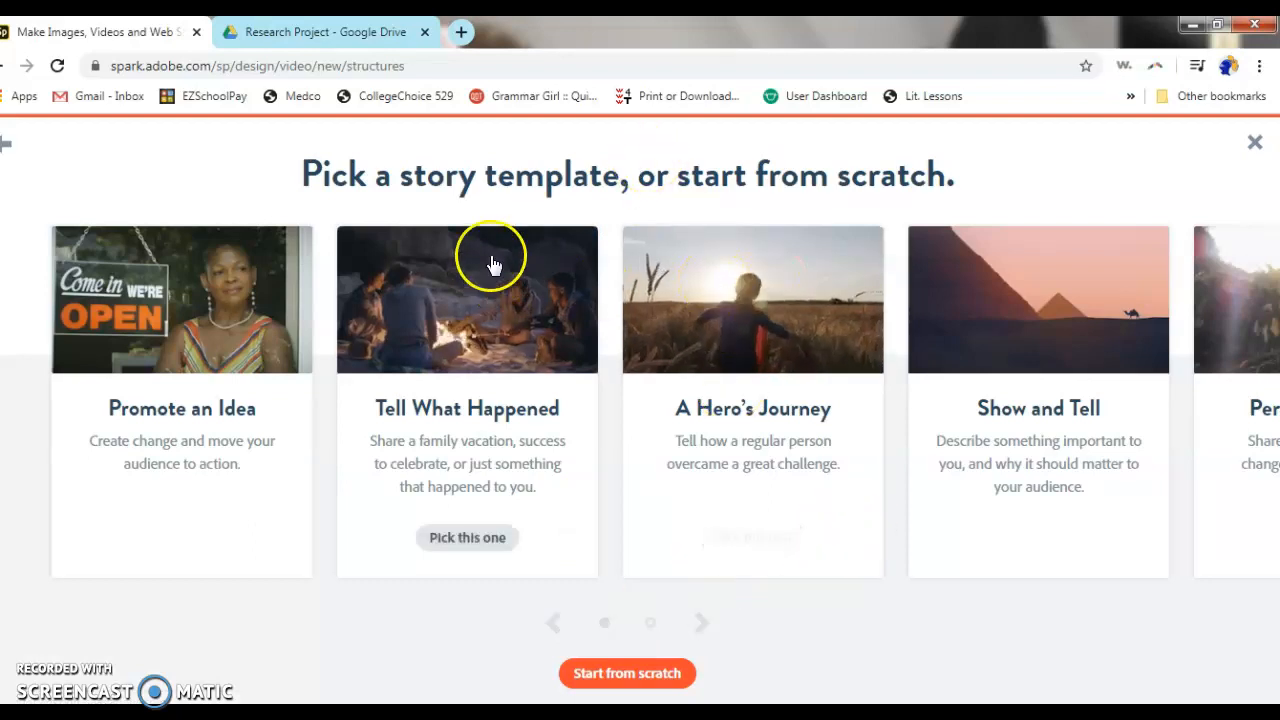
- Browse the remaining story templates and choose "Make Up My Own" for the video
{"action": "left_click", "coordinate": [702, 625]}
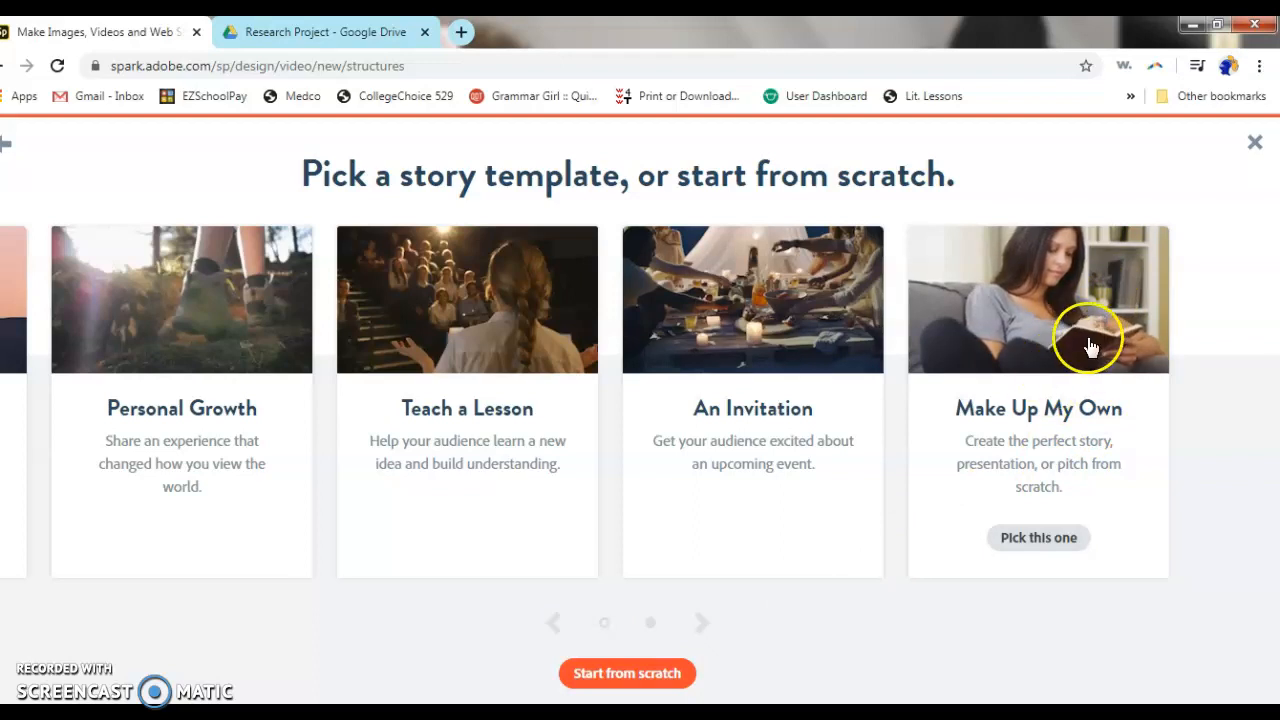
{"action": "left_click", "coordinate": [1038, 540]}
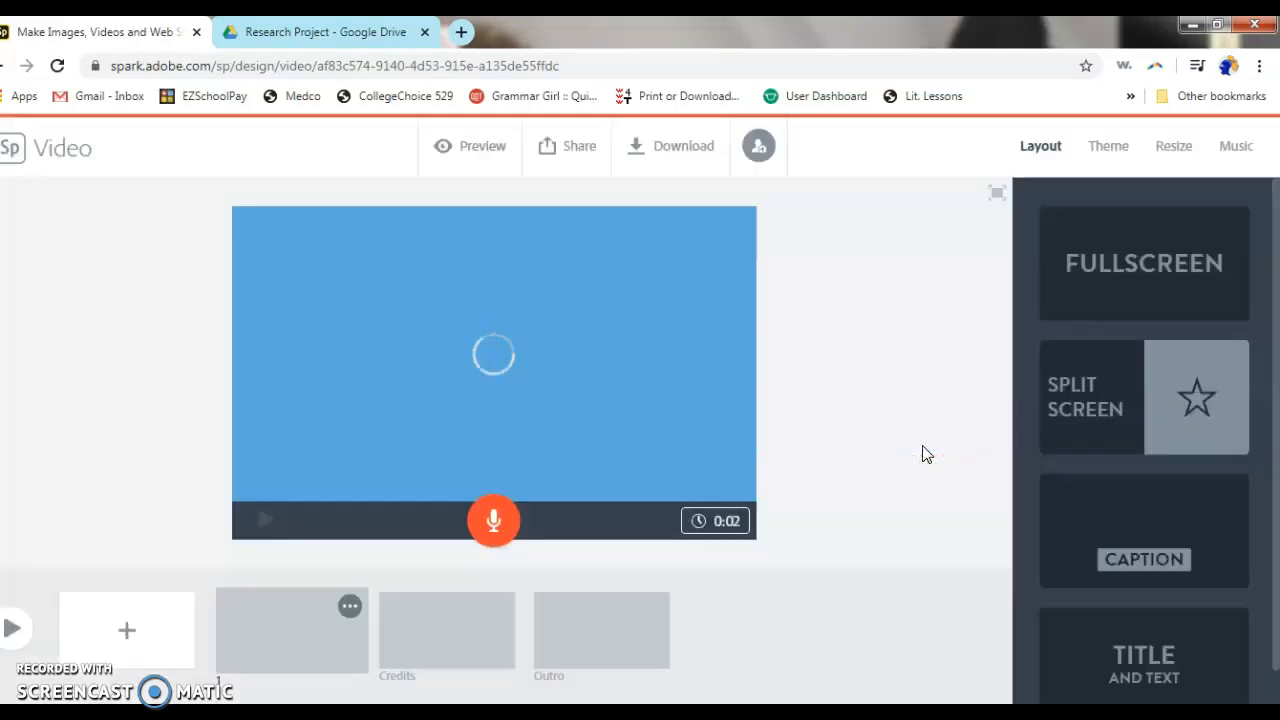
{"action": "left_click", "coordinate": [970, 399]}
- Apply the green color variation of the Tidal theme to the video
{"action": "left_click", "coordinate": [1098, 147]}
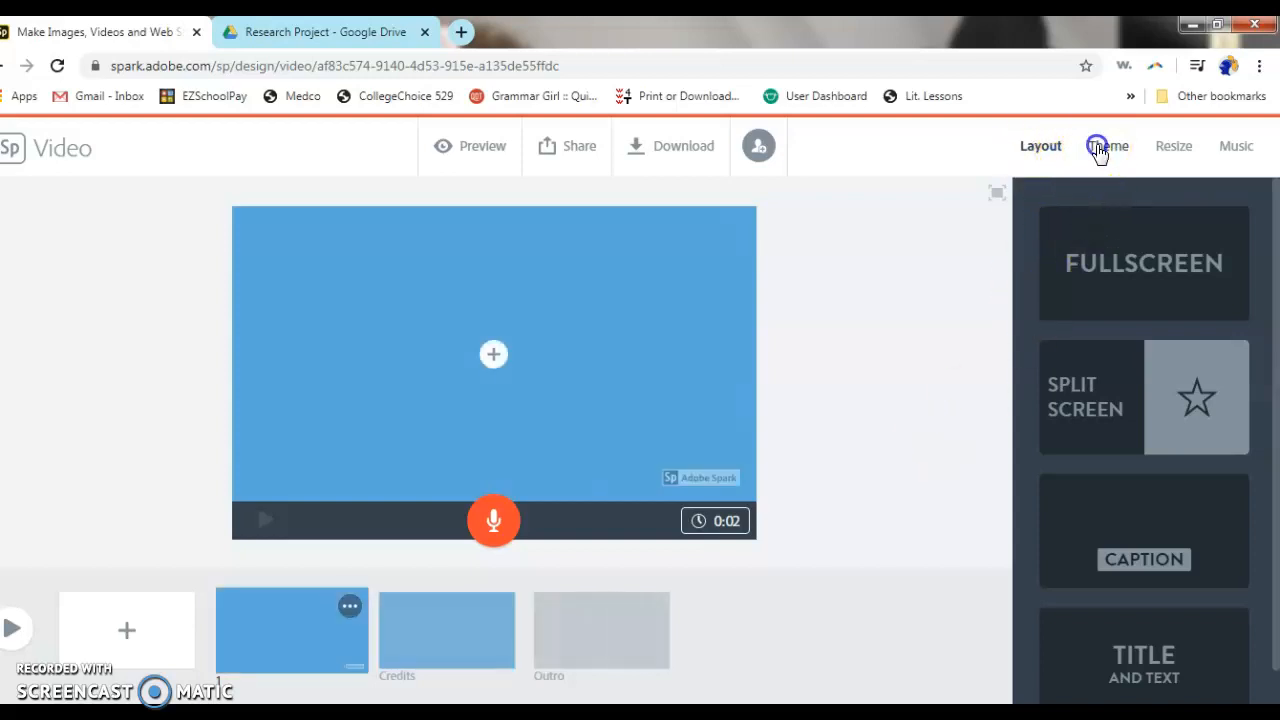
{"action": "left_click", "coordinate": [1163, 355]}
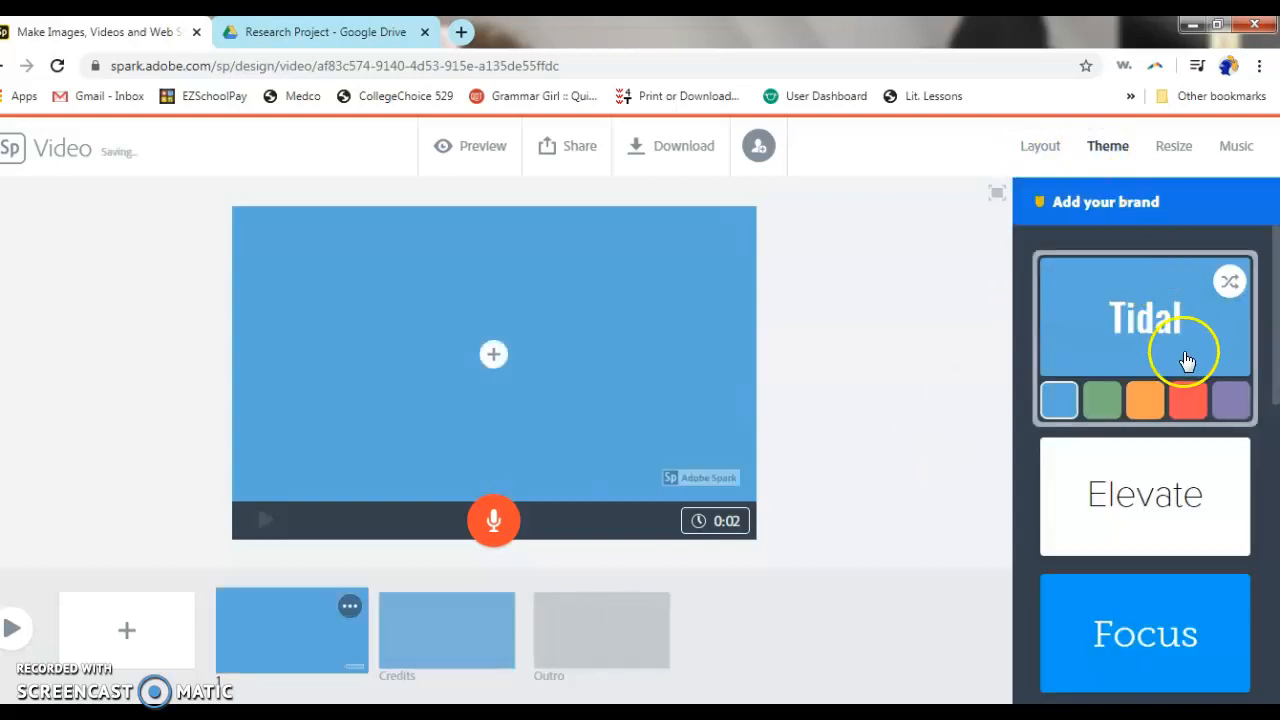
{"action": "left_click", "coordinate": [1103, 405]}
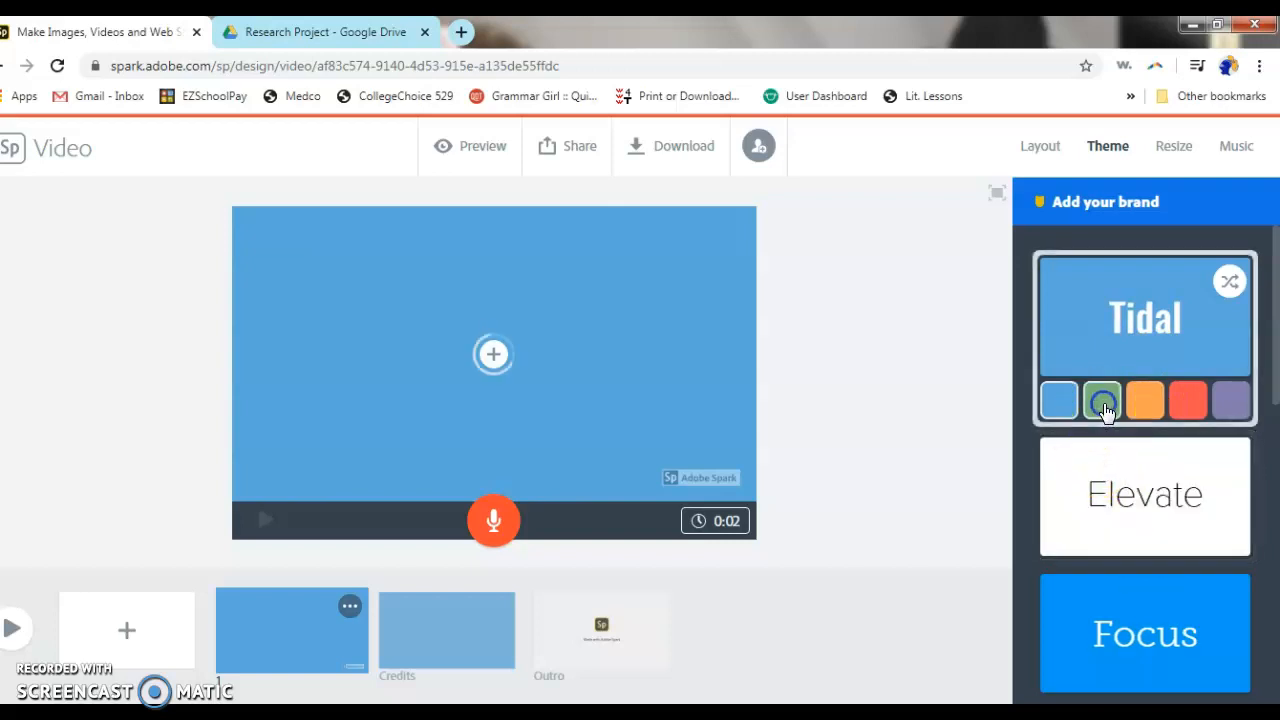
- Sample the Leap Frog track, set Clockwork Escape as the background music, and lower the music volume
{"action": "left_click", "coordinate": [1237, 152]}
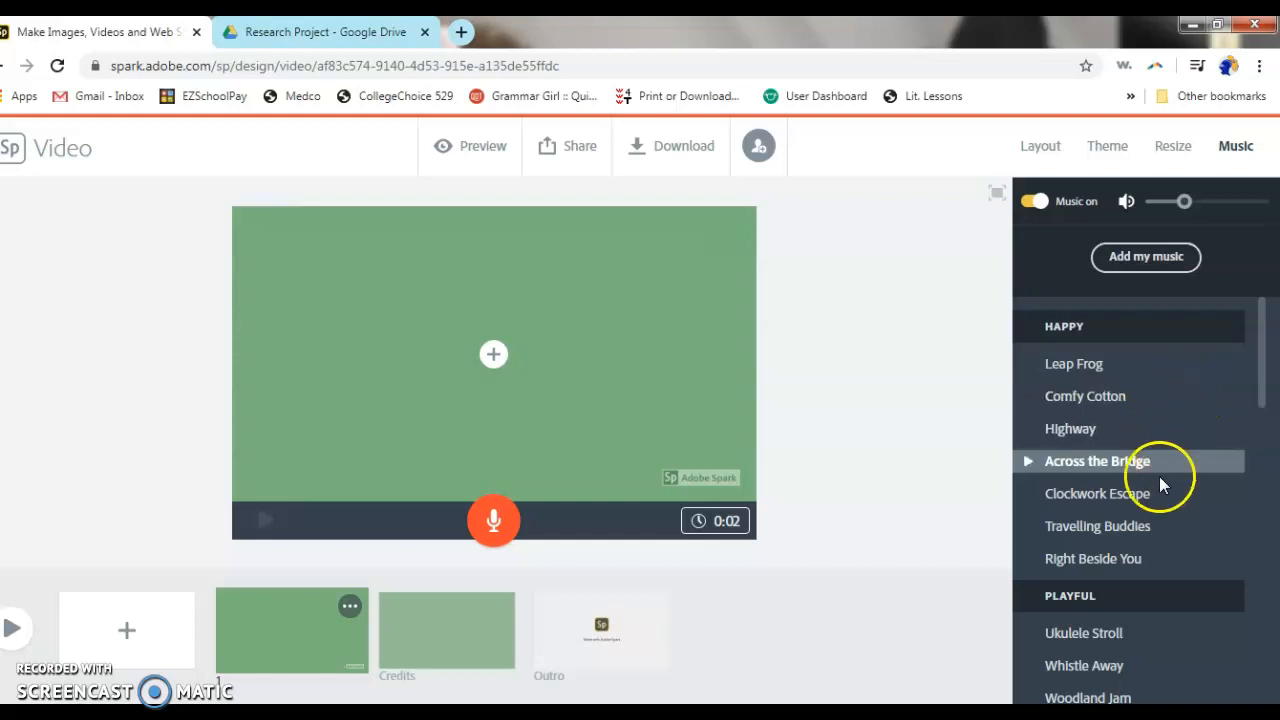
{"action": "left_click", "coordinate": [1029, 366]}
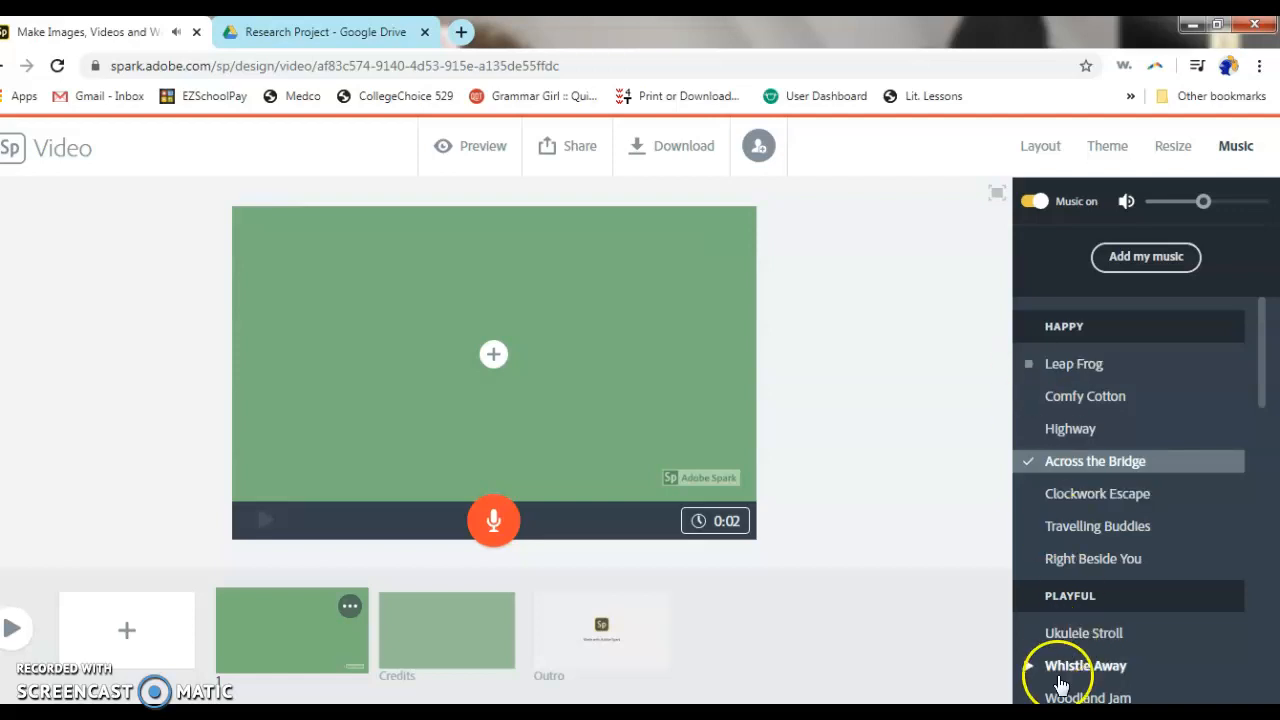
{"action": "left_click", "coordinate": [1071, 496]}
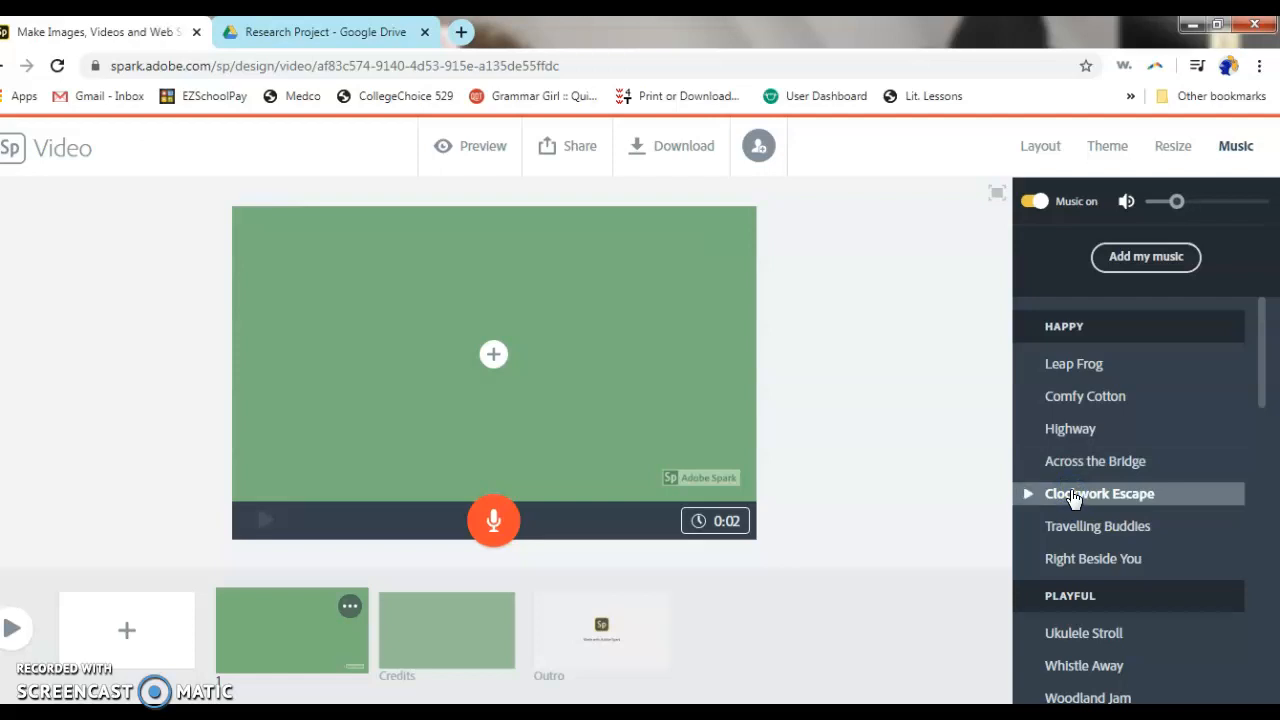
{"action": "left_click", "coordinate": [1063, 433]}
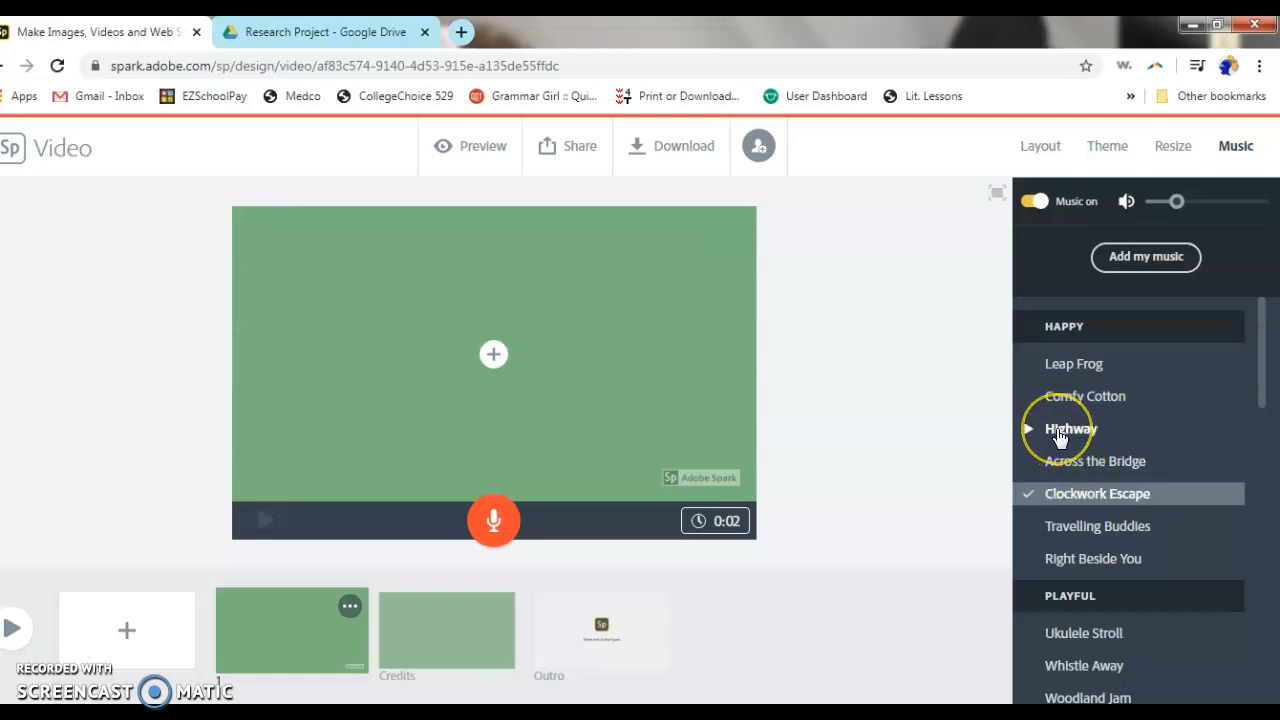
{"action": "left_click", "coordinate": [1025, 364]}
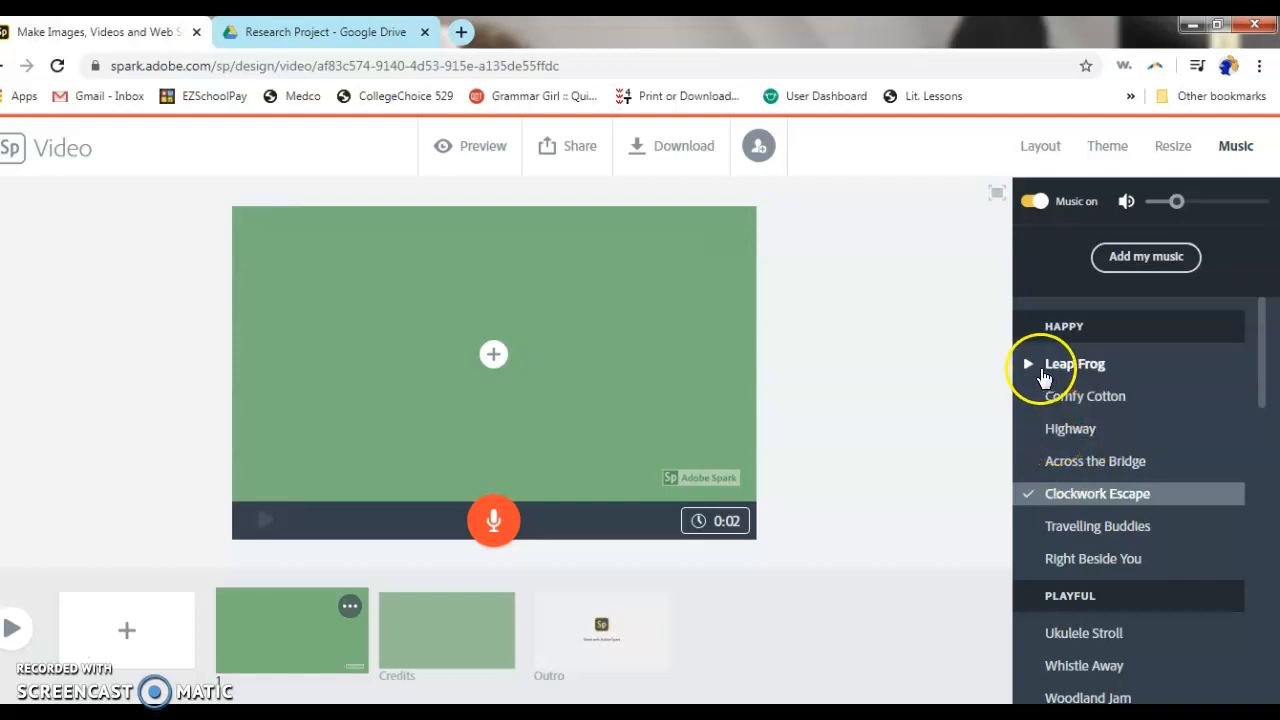
{"action": "left_click_drag", "start_coordinate": [1203, 201], "coordinate": [1172, 204]}
{"action": "left_click", "coordinate": [1046, 148]}
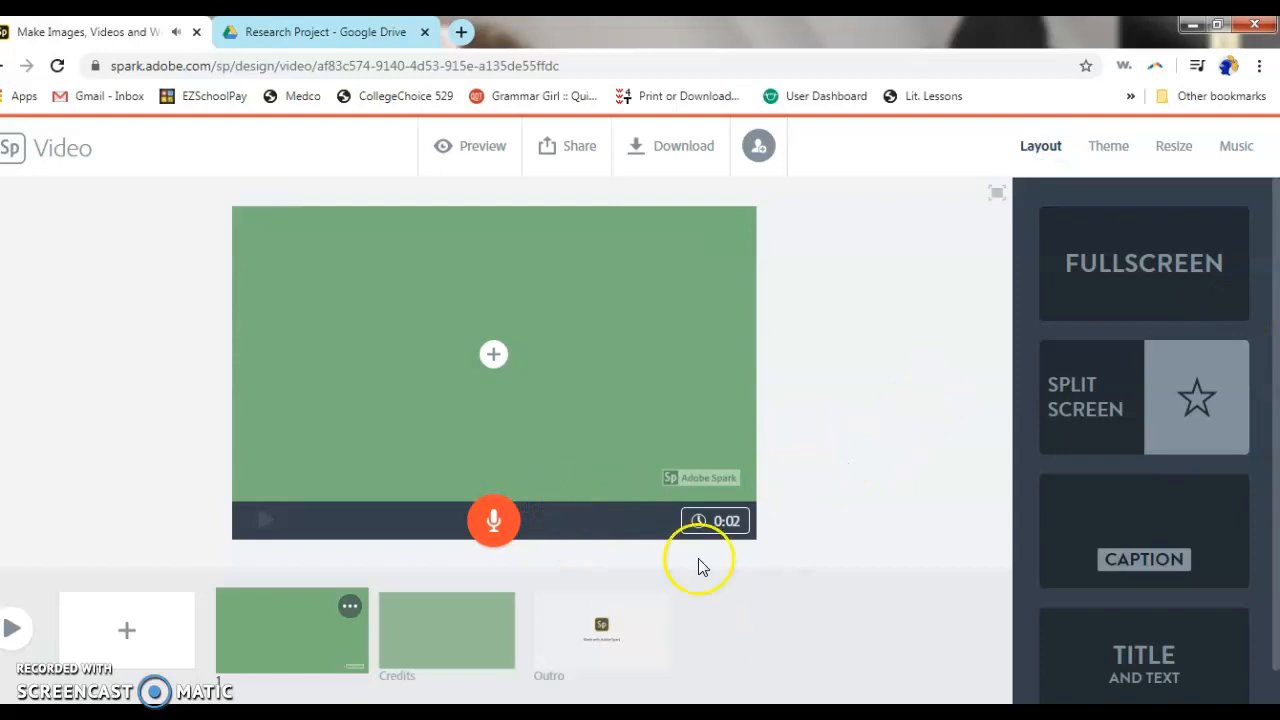
- Add the title text "Staying Green" to the first slide
{"action": "left_click", "coordinate": [302, 646]}
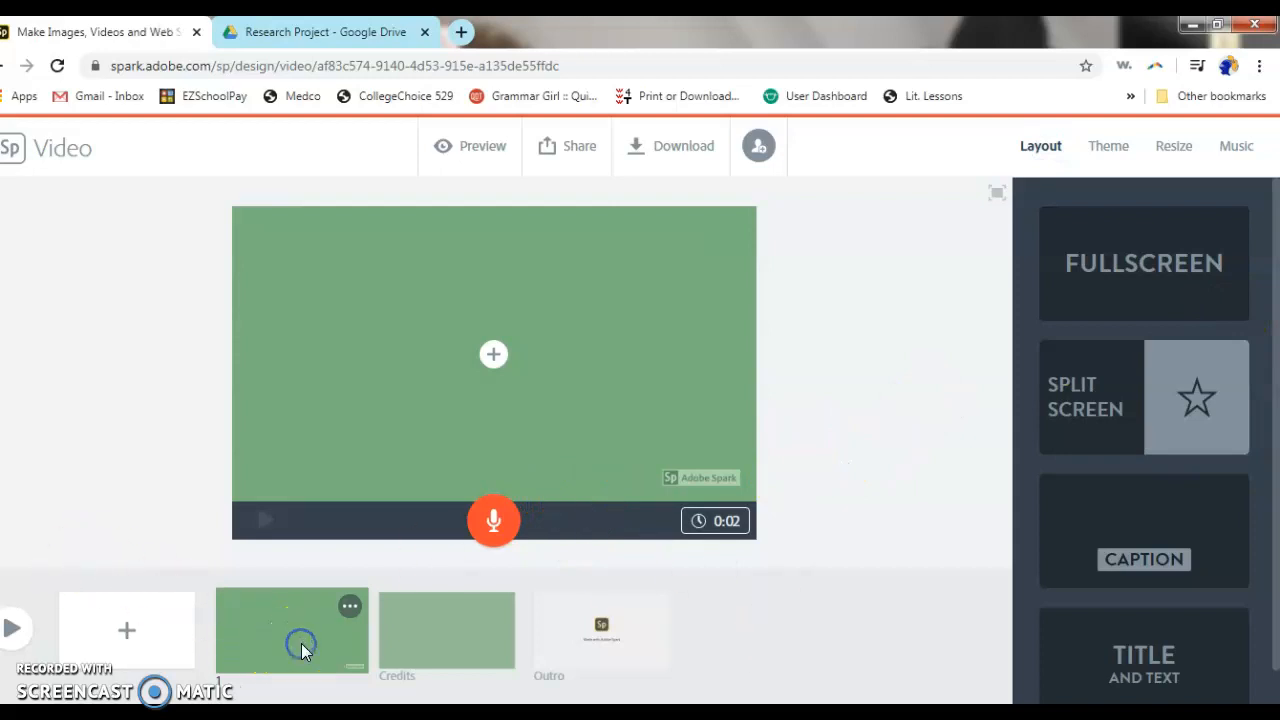
{"action": "left_click", "coordinate": [493, 354]}
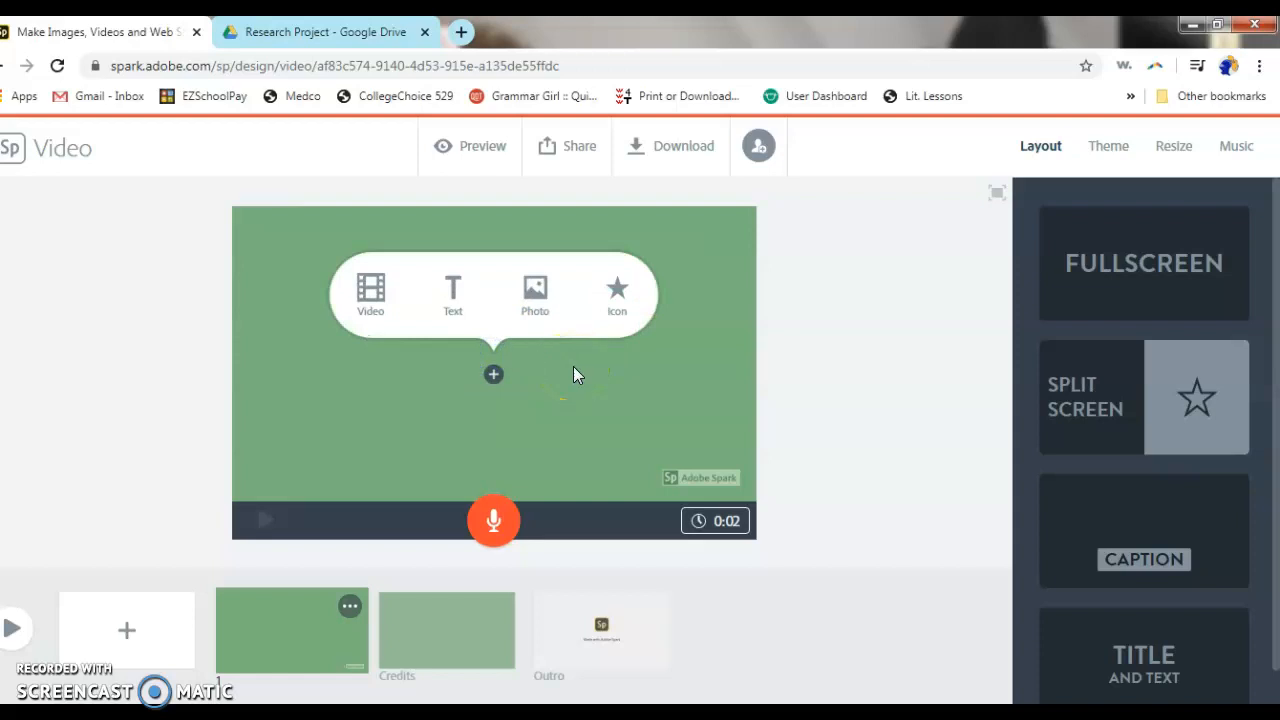
{"action": "left_click", "coordinate": [453, 292]}
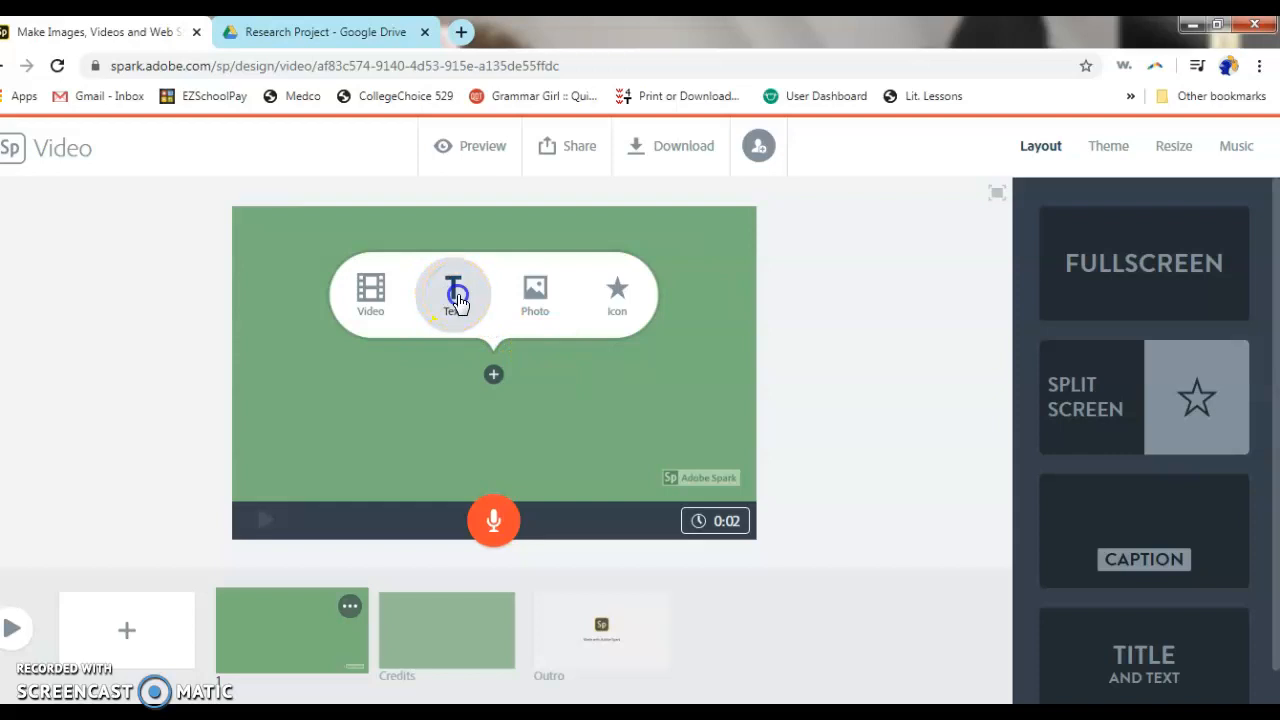
{"action": "type", "text": "G"}
{"action": "key", "text": "BackSpace"}
{"action": "type", "text": "Staying G"}
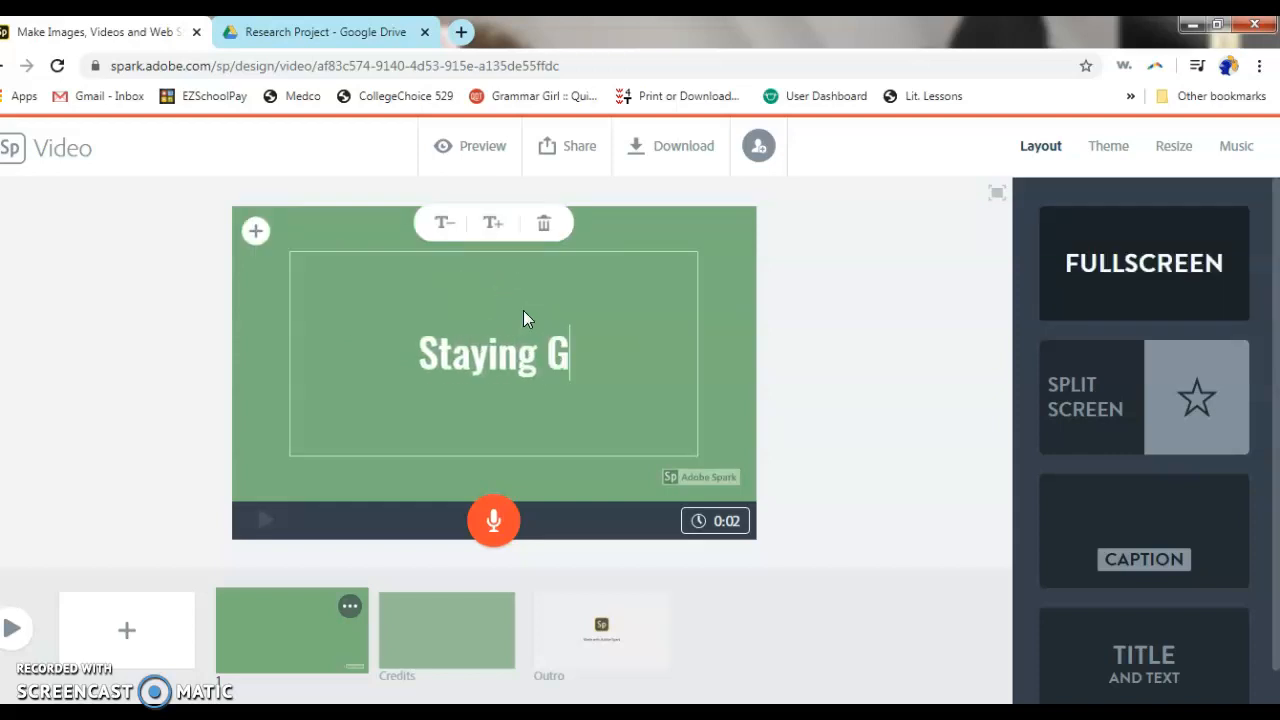
{"action": "type", "text": "reen"}
{"action": "left_click", "coordinate": [423, 241]}
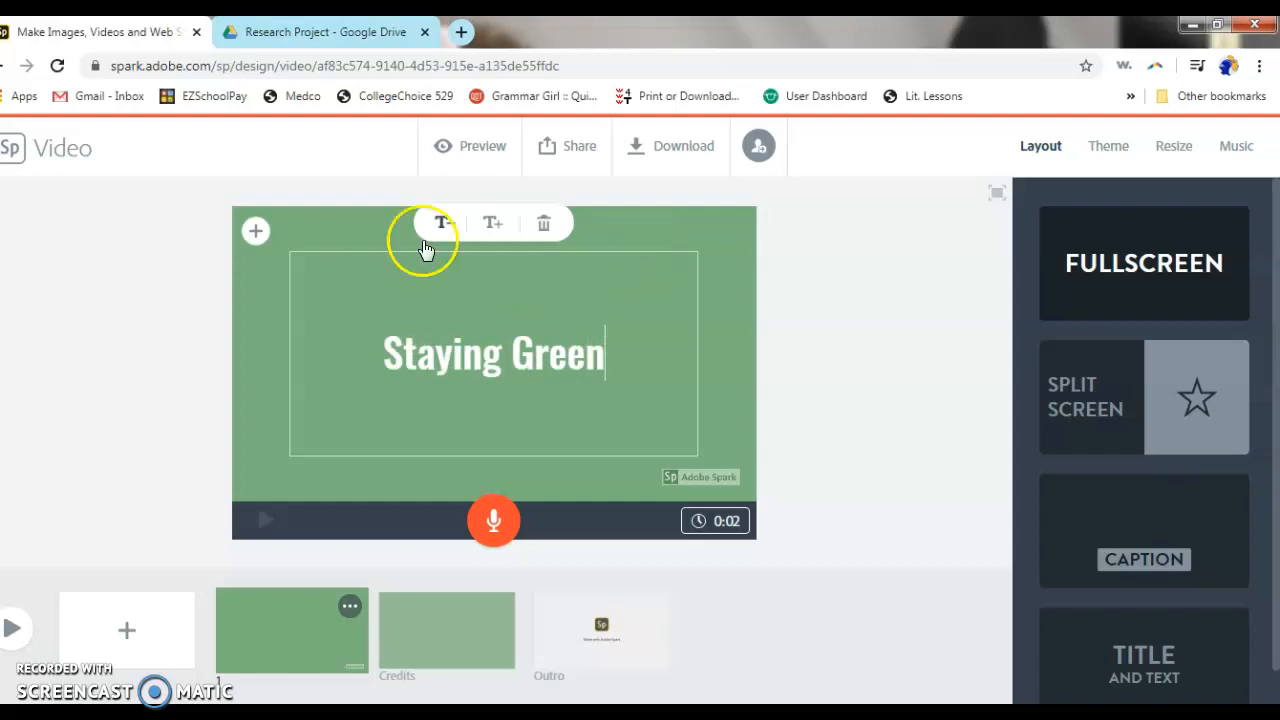
{"action": "left_click", "coordinate": [728, 308]}
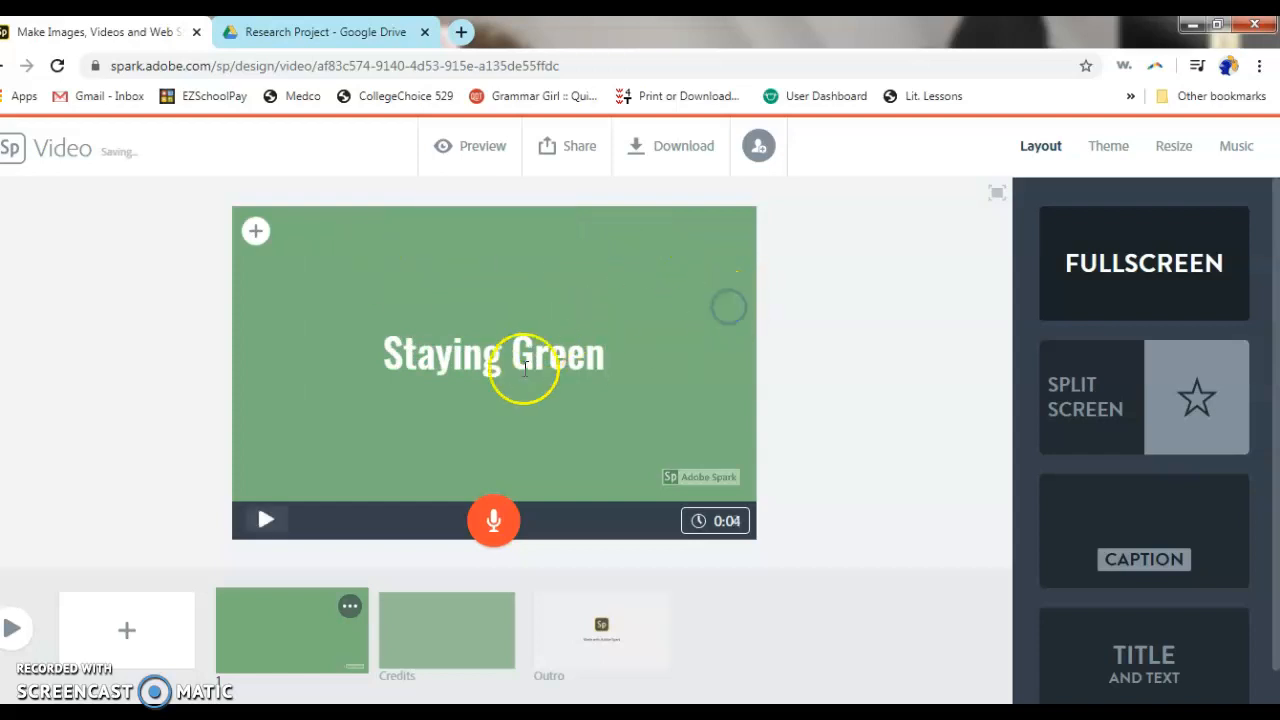
- Hide the Credits slide from the video and view the Outro slide
{"action": "left_click_drag", "start_coordinate": [410, 632], "coordinate": [435, 640]}
{"action": "left_click", "coordinate": [456, 635]}
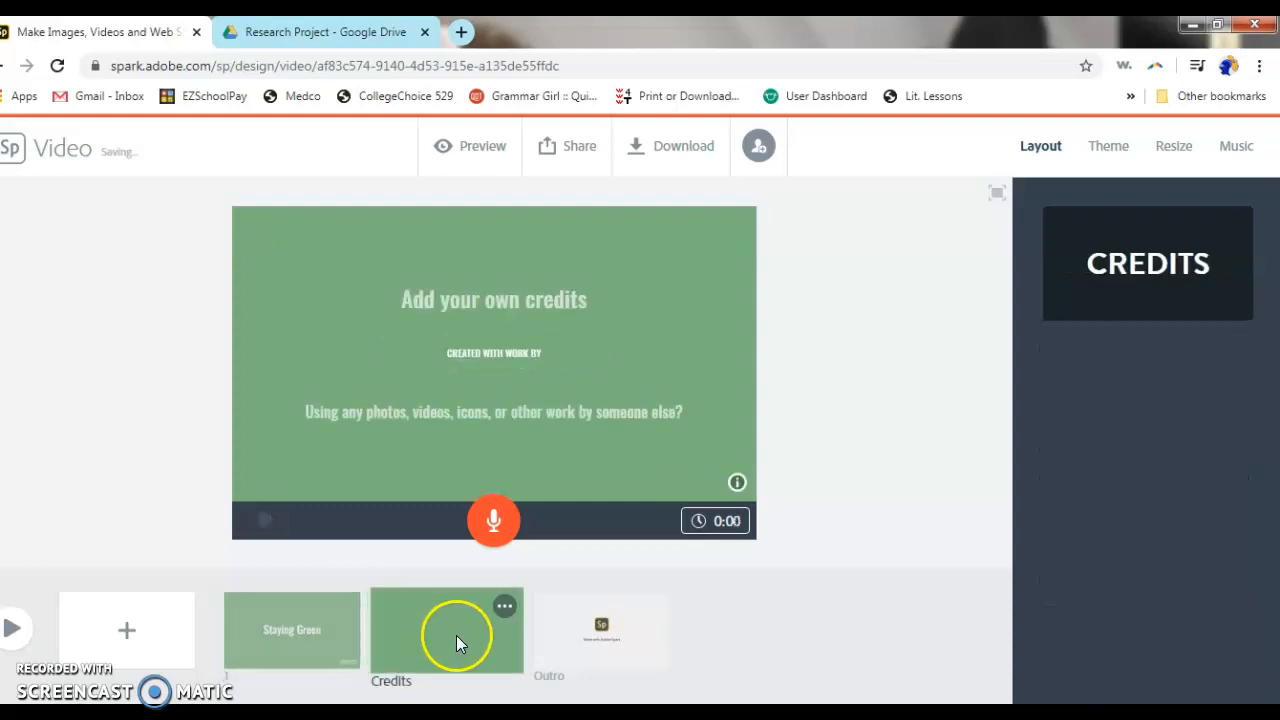
{"action": "left_click", "coordinate": [505, 618]}
{"action": "left_click", "coordinate": [443, 521]}
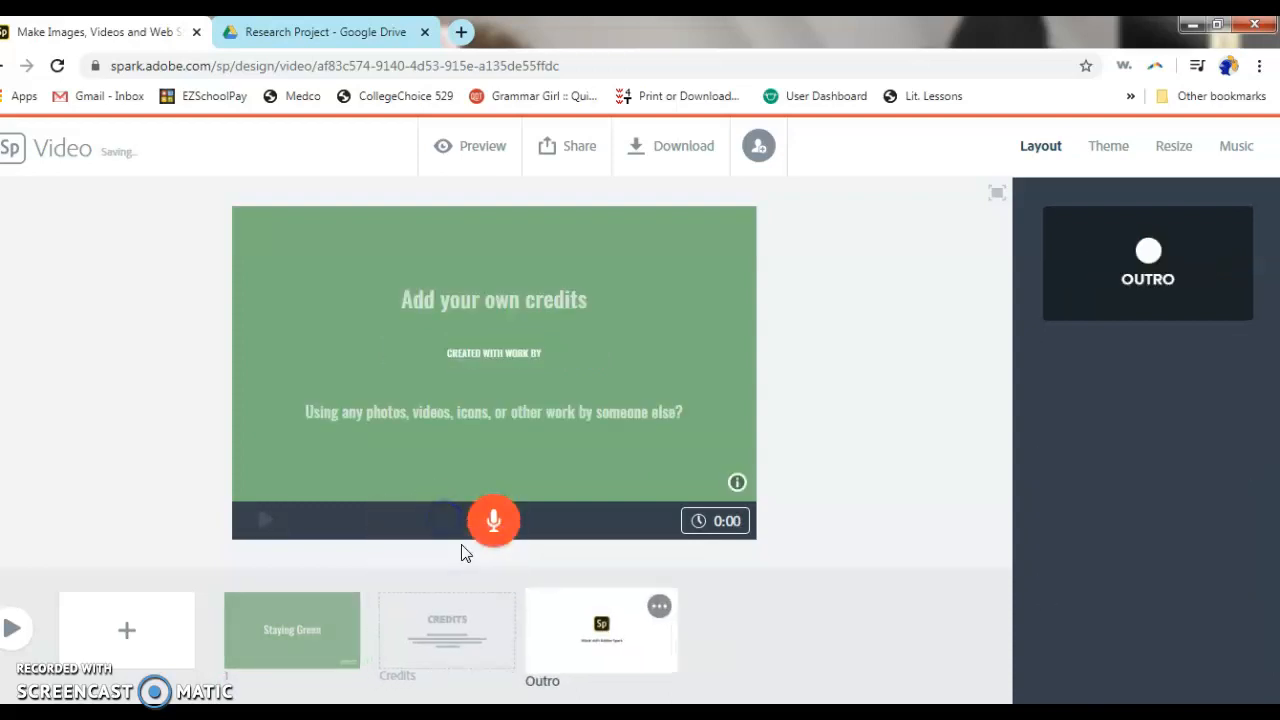
{"action": "left_click", "coordinate": [619, 650]}
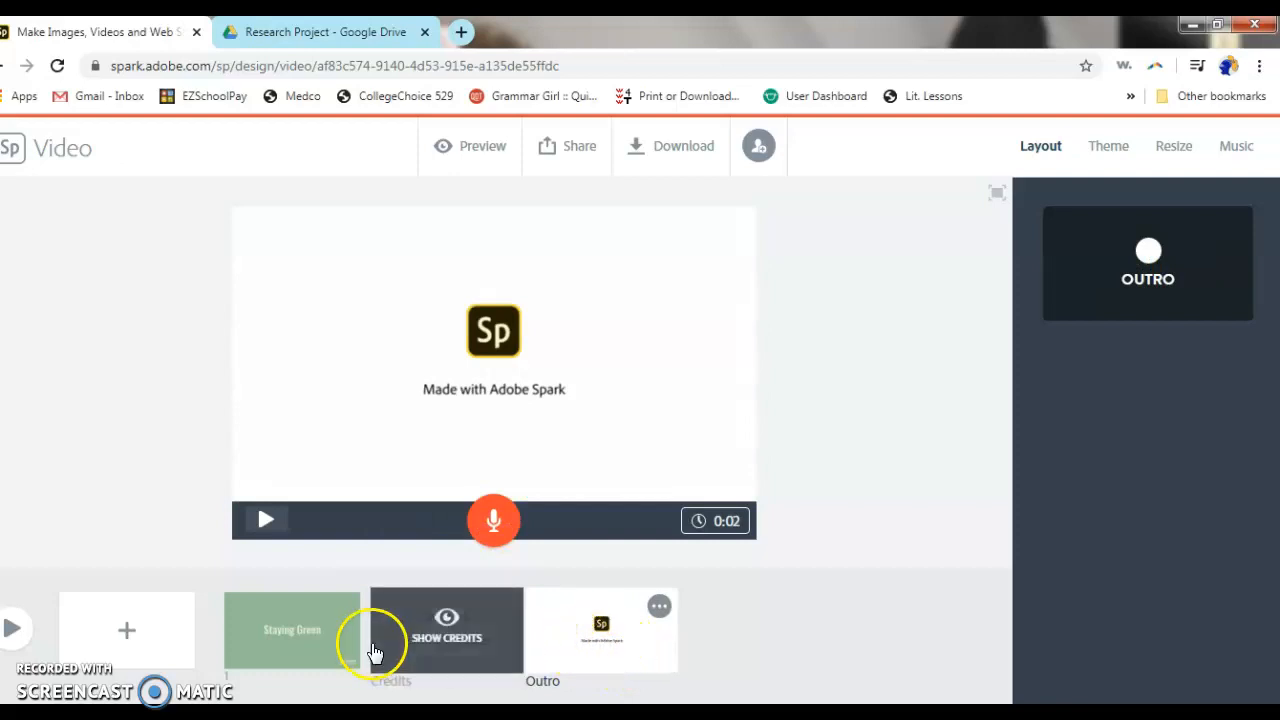
- Add a blank second slide and review the video script, highlighting the Engaging Hook and Research Topic paragraphs before returning to Adobe Spark
{"action": "left_click", "coordinate": [127, 625]}
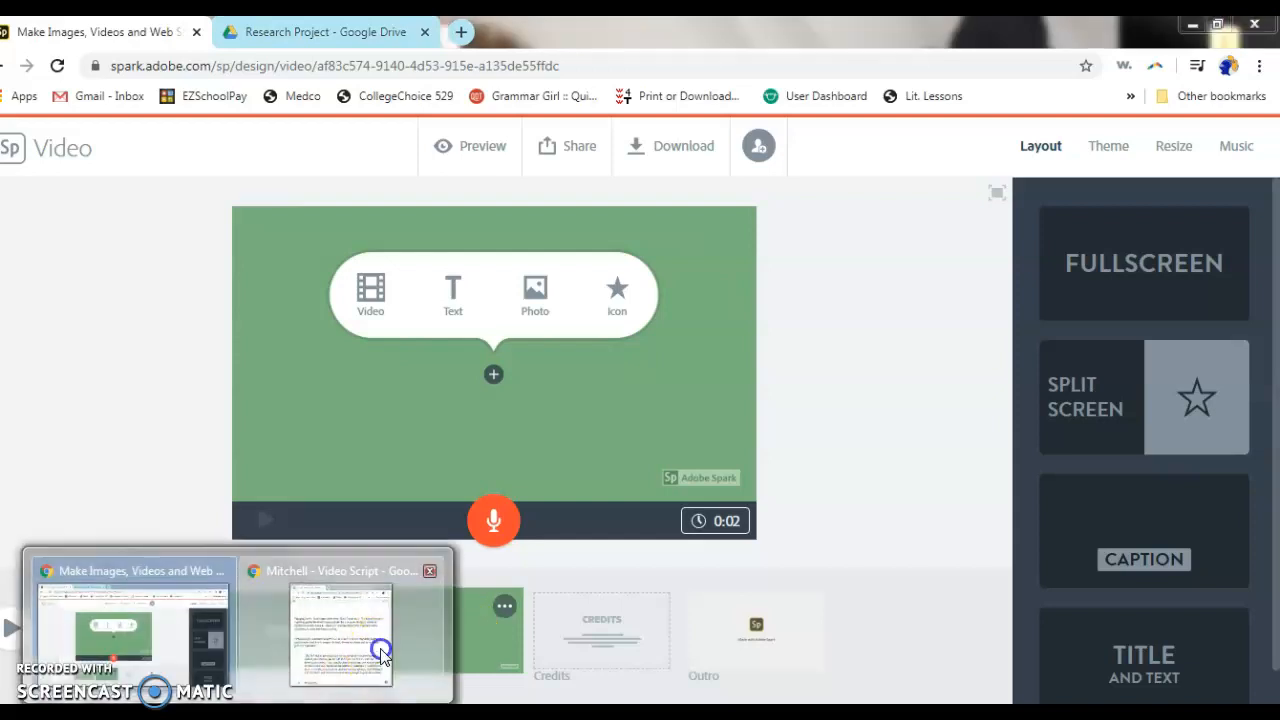
{"action": "left_click", "coordinate": [371, 651]}
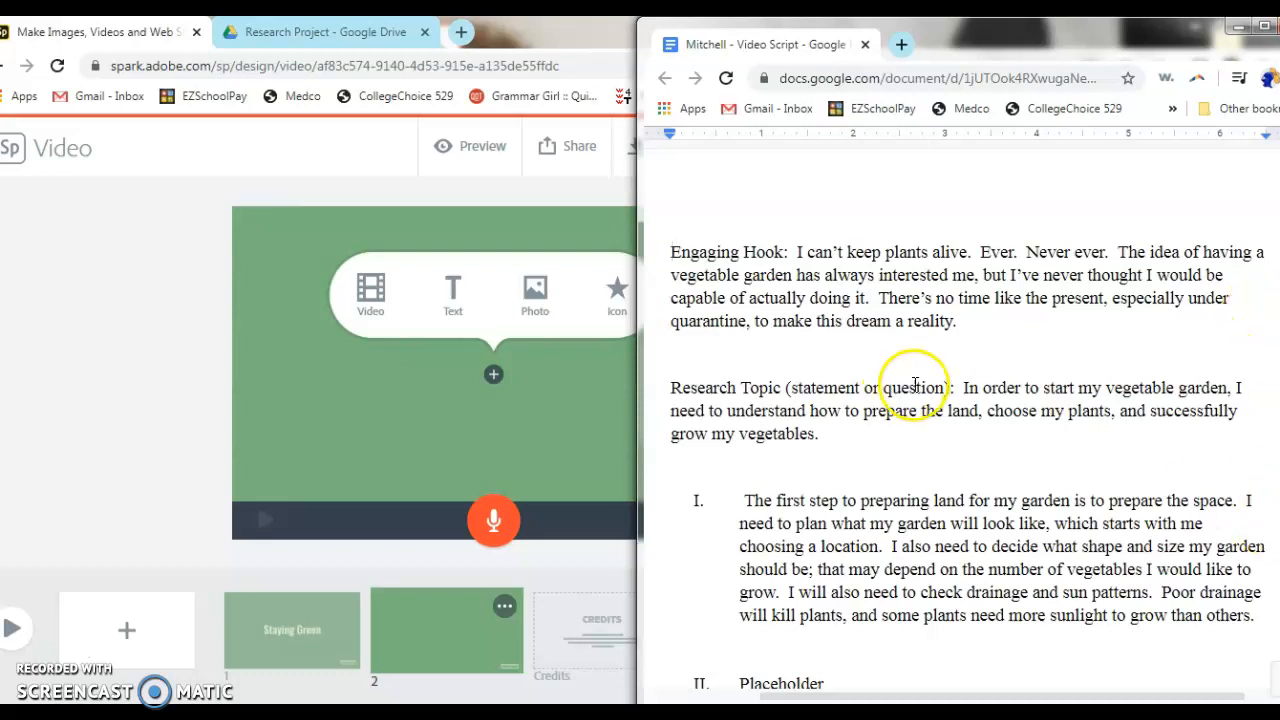
{"action": "scroll", "coordinate": [916, 388], "scroll_direction": "down", "scroll_amount": 4}
{"action": "scroll", "coordinate": [916, 388], "scroll_direction": "down", "scroll_amount": 4}
{"action": "scroll", "coordinate": [994, 449], "scroll_direction": "up", "scroll_amount": 8}
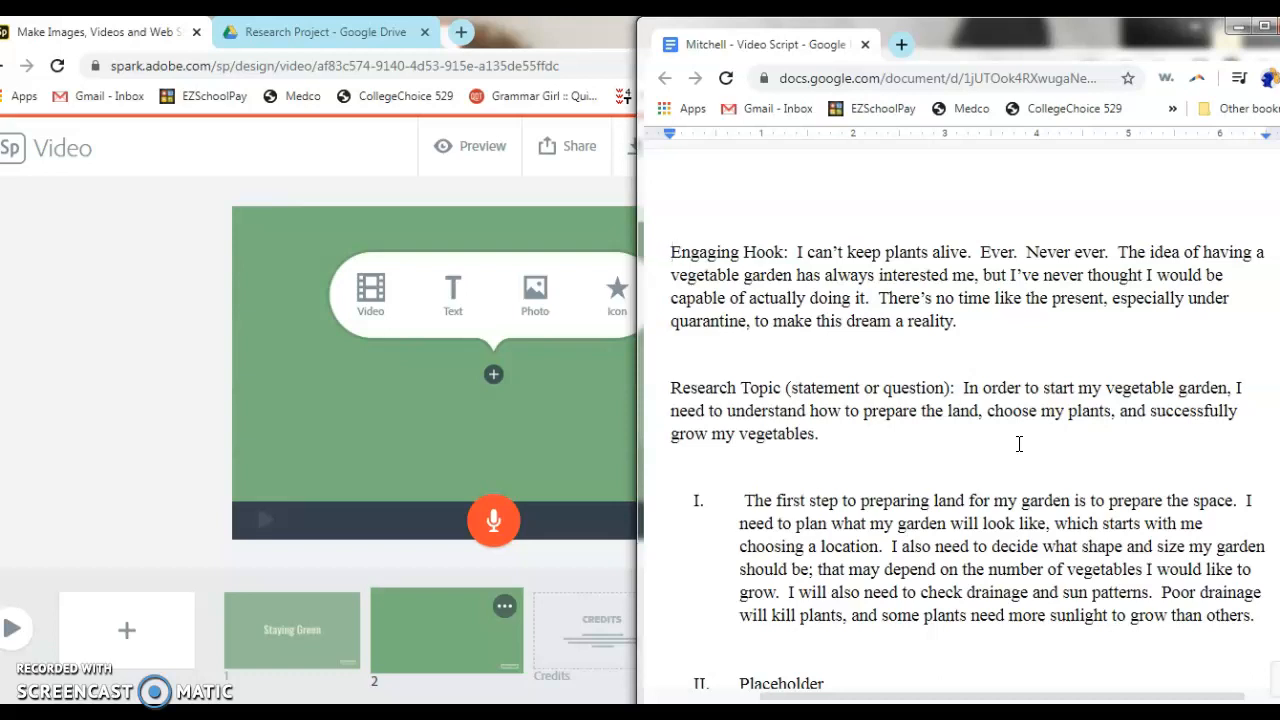
{"action": "left_click_drag", "start_coordinate": [671, 252], "coordinate": [820, 434]}
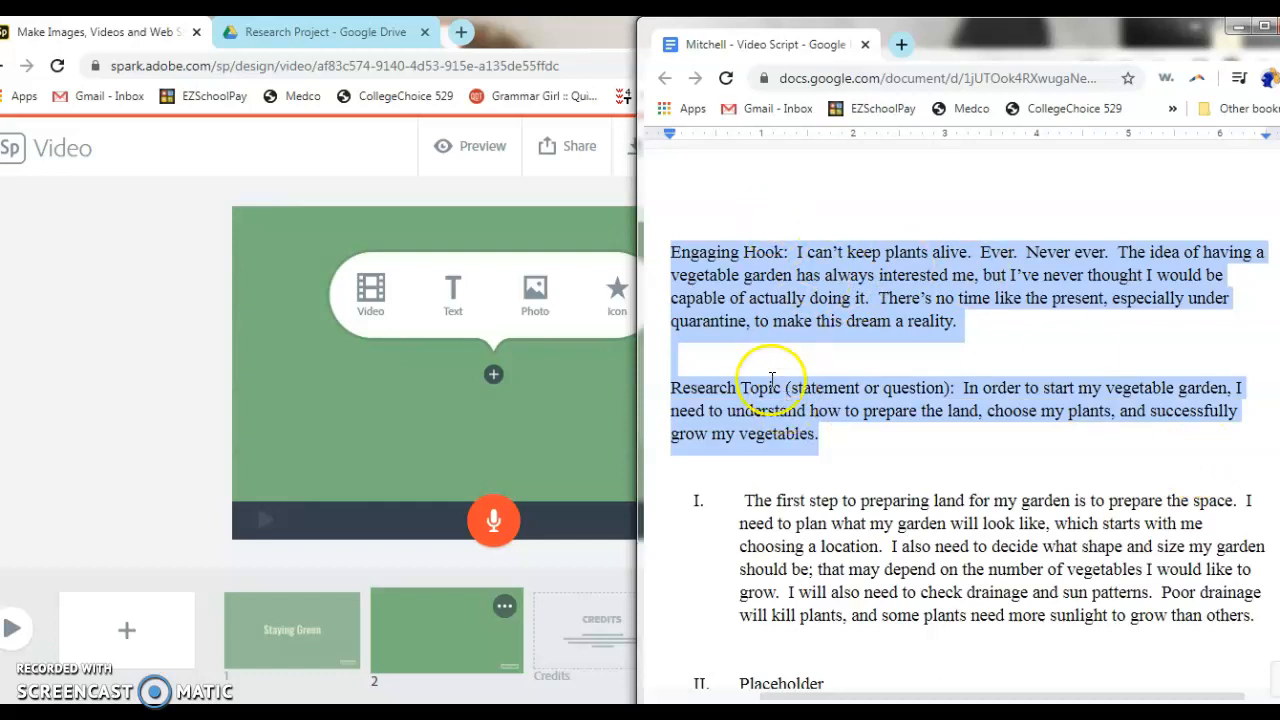
{"action": "left_click", "coordinate": [589, 413]}
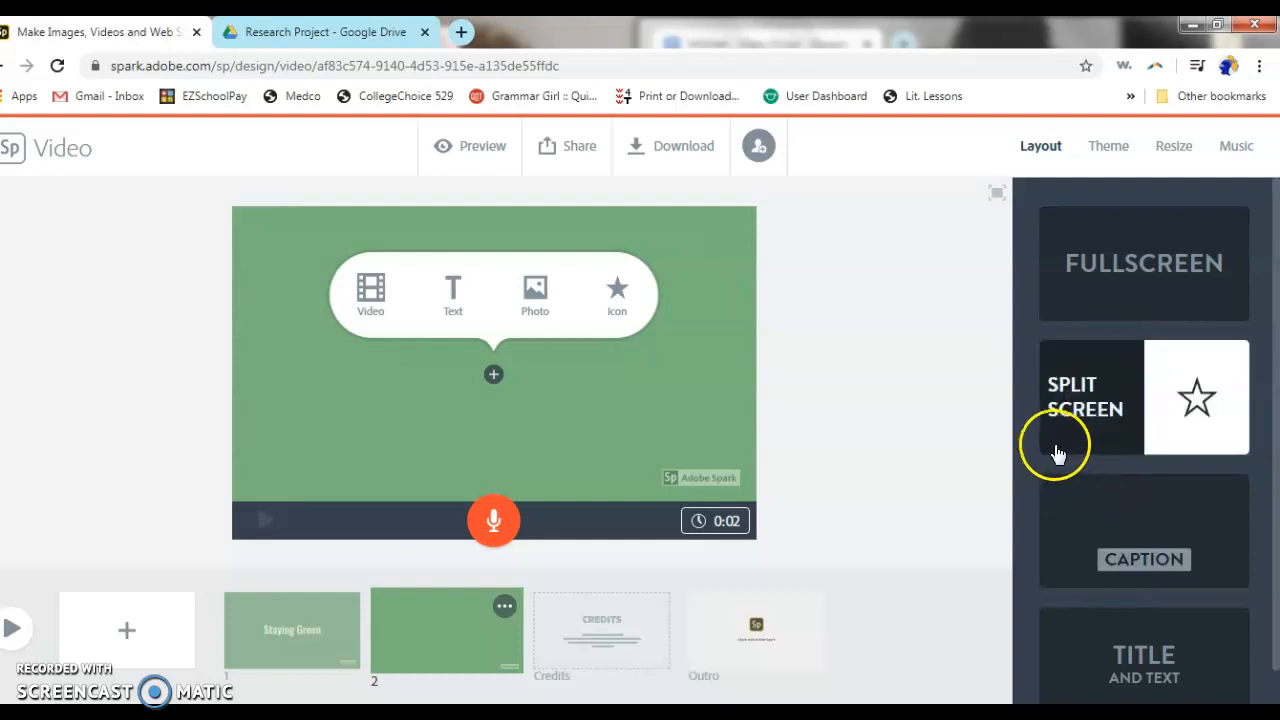
- Apply the Split Screen layout to slide 2 and connect Google Drive as a photo source, granting Adobe Spark access to the first listed account
{"action": "left_click", "coordinate": [1120, 418]}
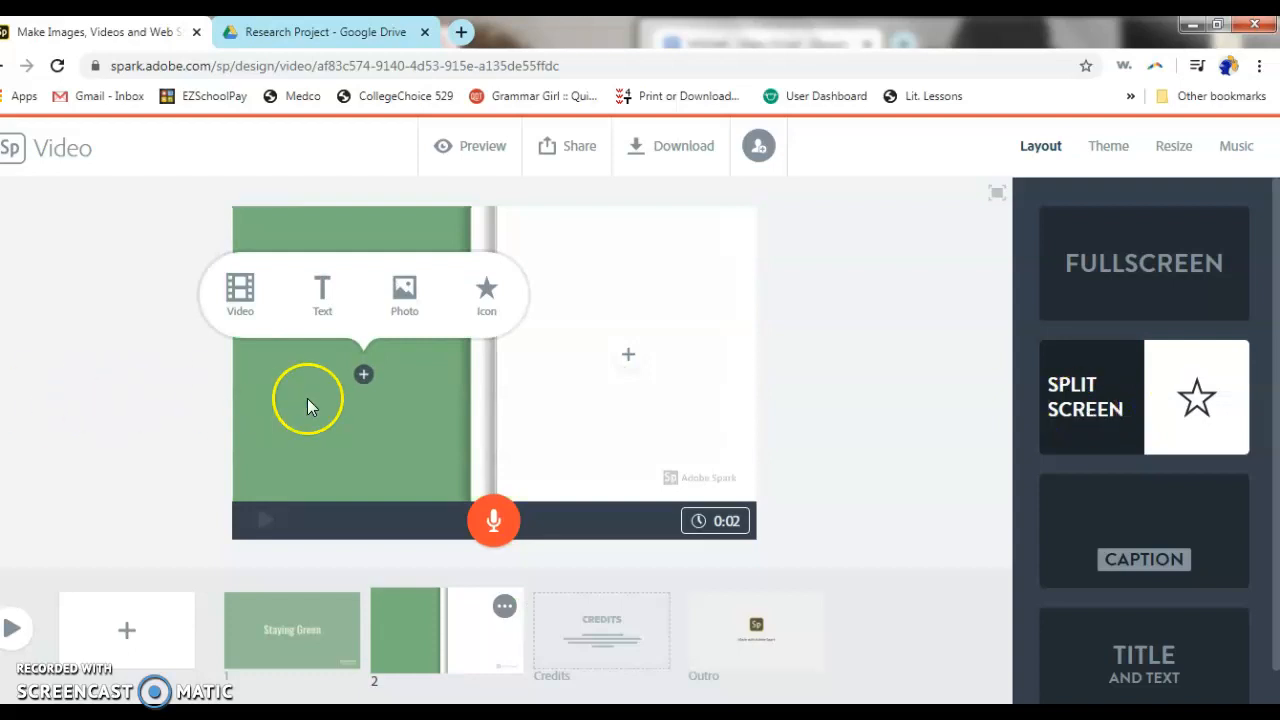
{"action": "left_click", "coordinate": [629, 360]}
{"action": "left_click", "coordinate": [668, 300]}
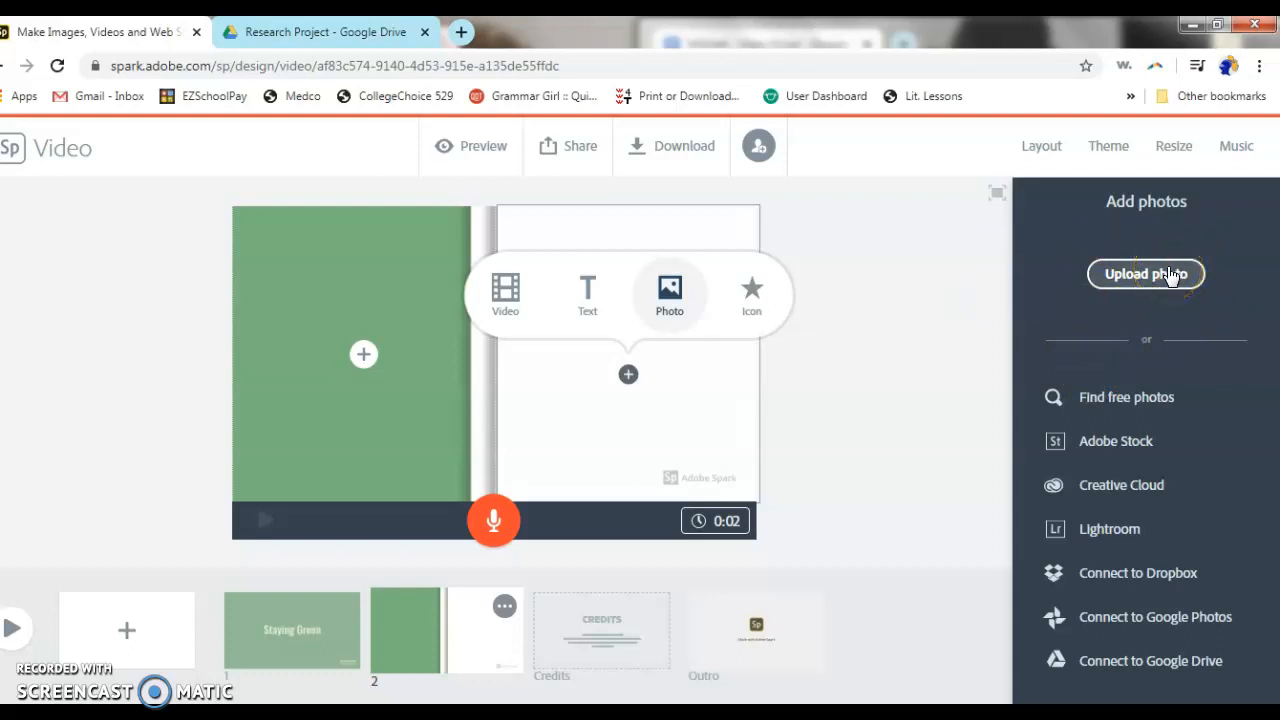
{"action": "left_click", "coordinate": [1145, 664]}
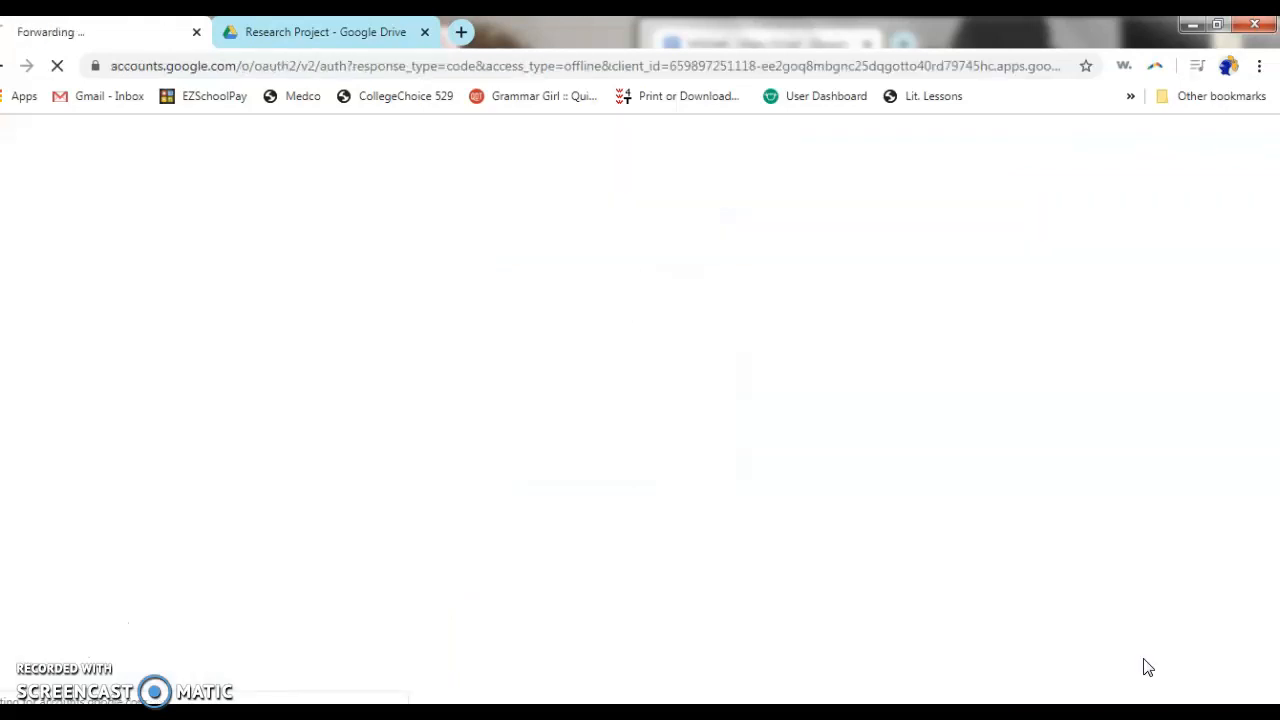
{"action": "left_click", "coordinate": [1112, 648]}
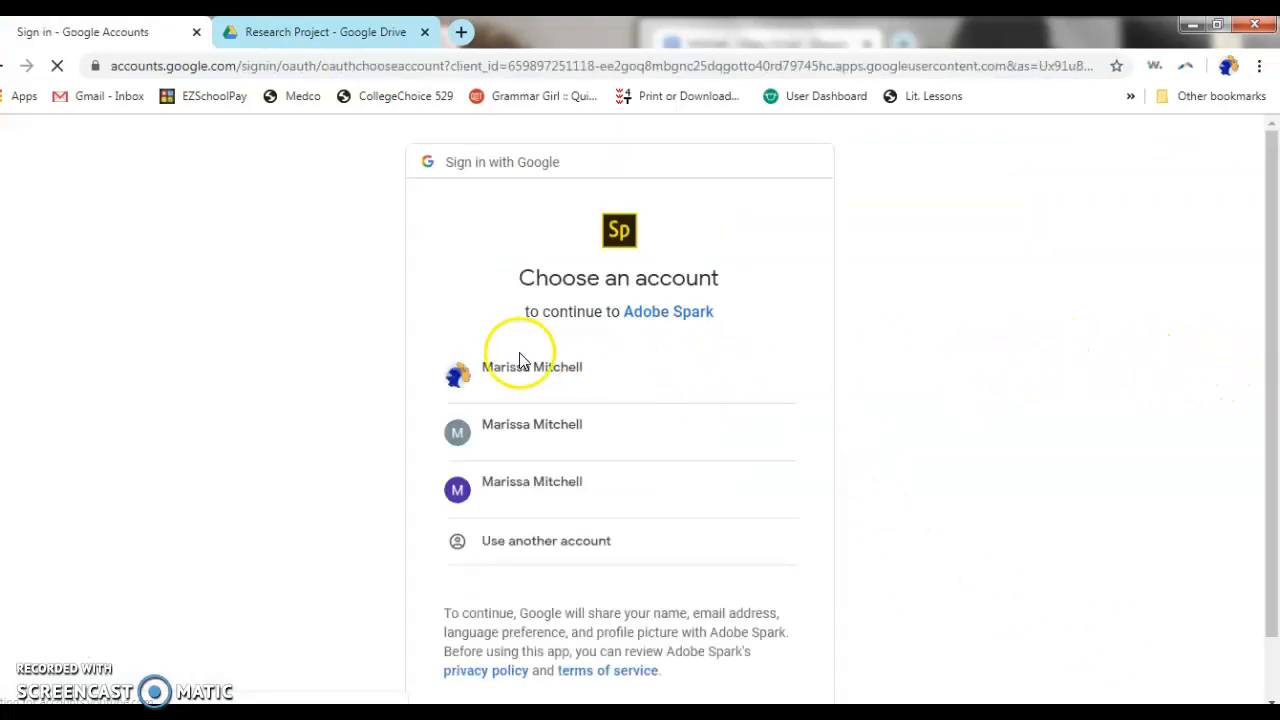
{"action": "left_click", "coordinate": [545, 370]}
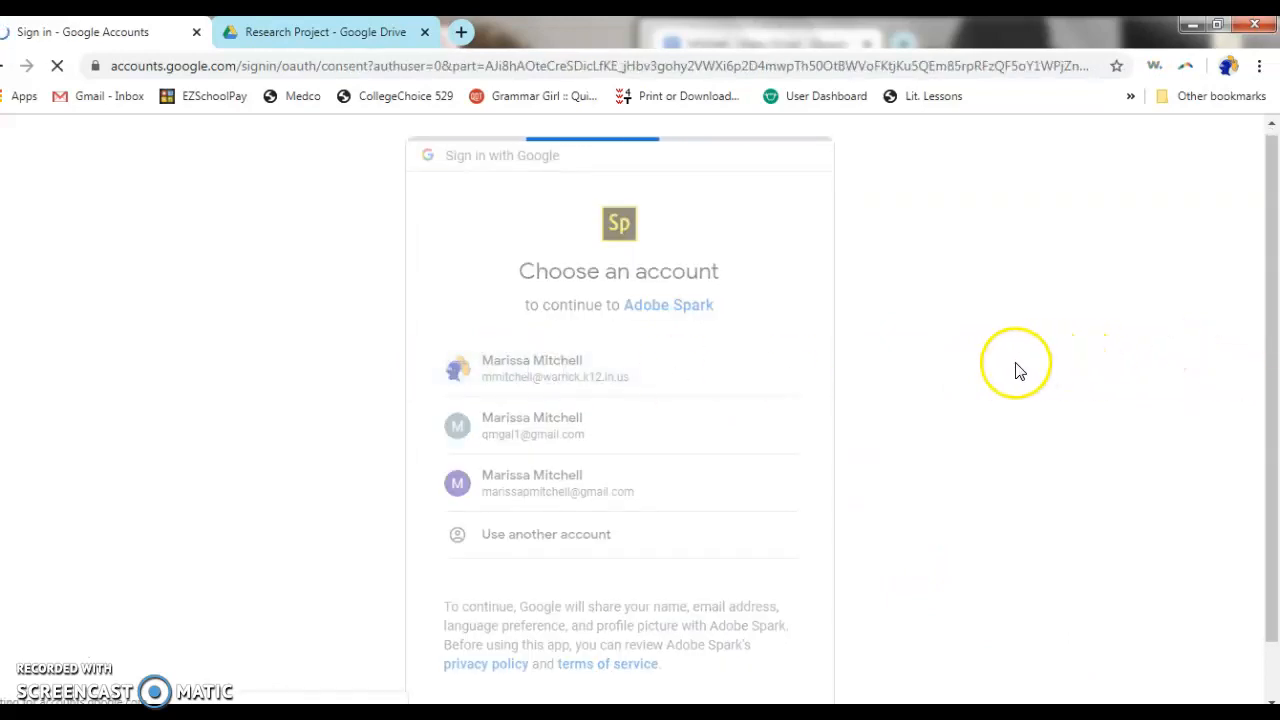
{"action": "scroll", "coordinate": [734, 436], "scroll_direction": "down", "scroll_amount": 1}
{"action": "scroll", "coordinate": [734, 442], "scroll_direction": "down", "scroll_amount": 2}
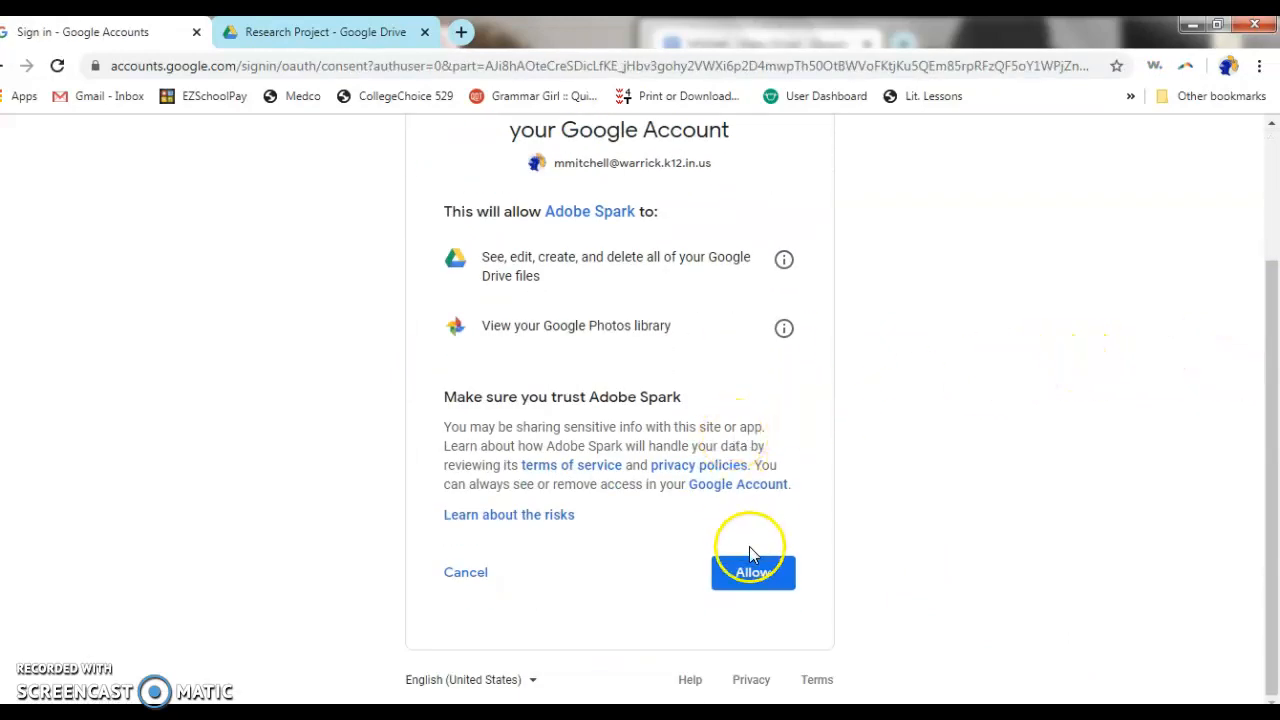
{"action": "left_click", "coordinate": [755, 566]}
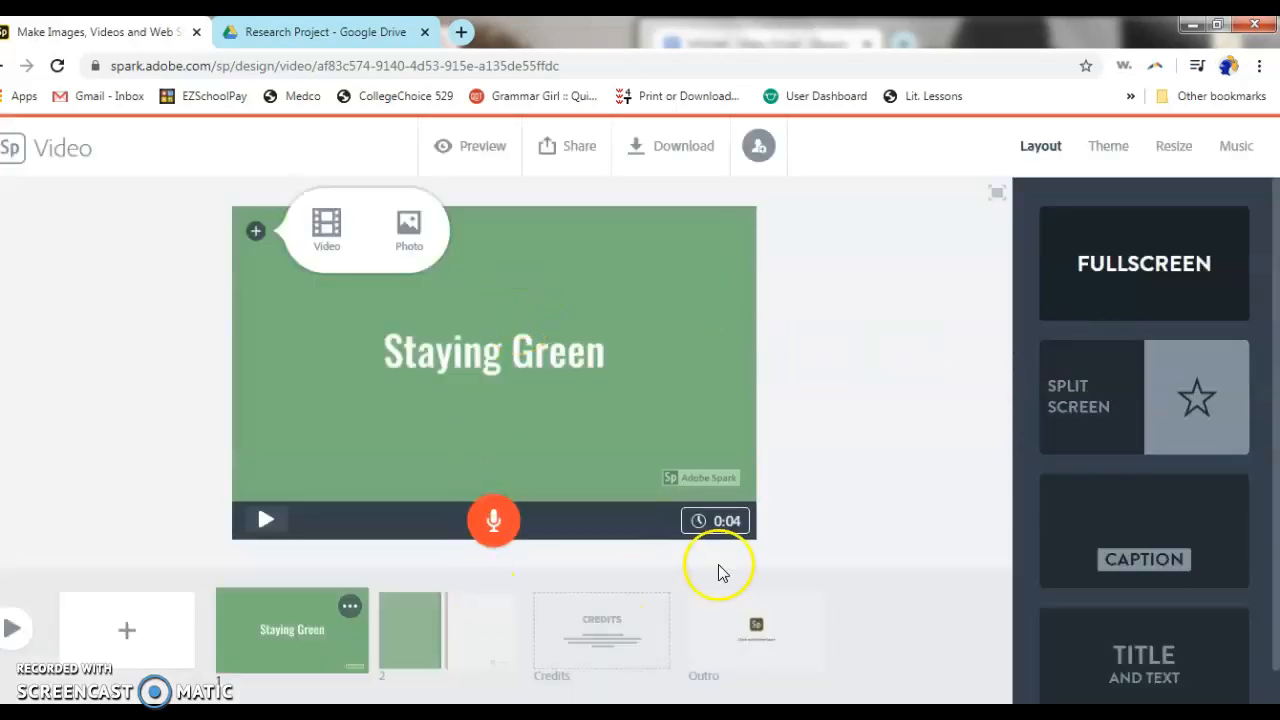
- Insert IMG_0431.jpg into slide 2's right half from the Google Drive folder Castle > a. Lesson Plans > zz. Uploads for Classroom > Research Project
{"action": "left_click", "coordinate": [395, 627]}
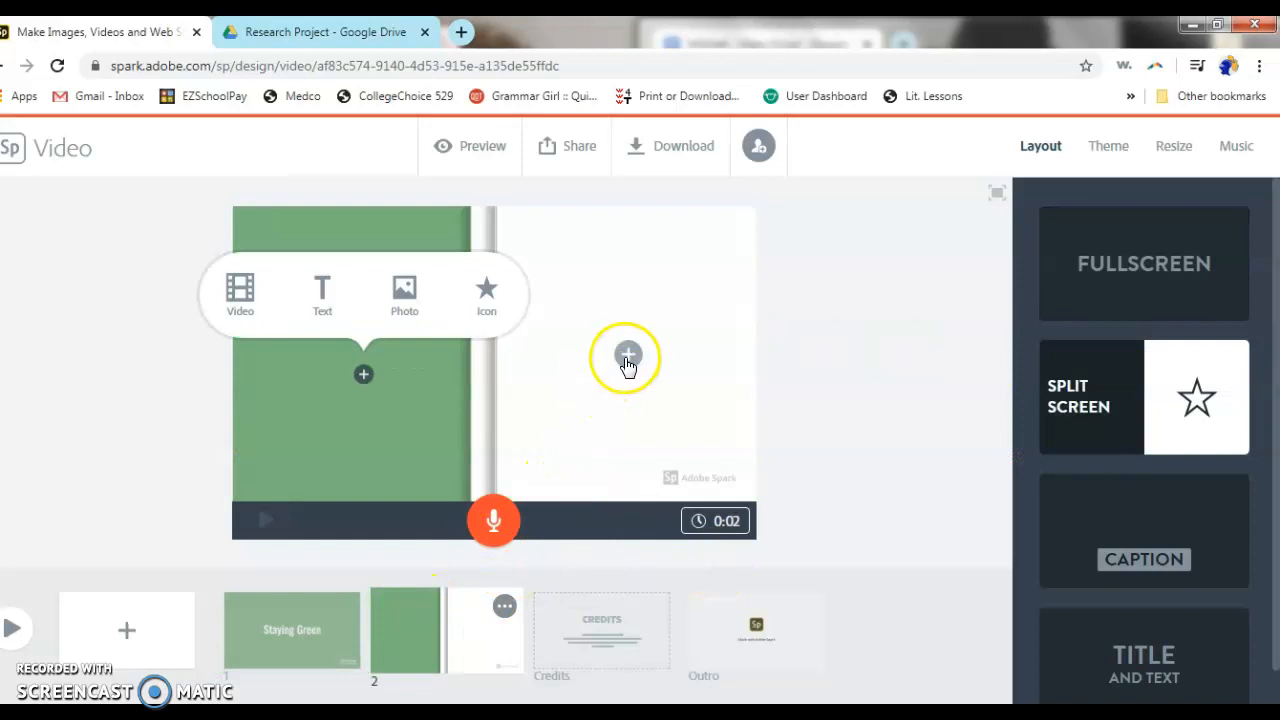
{"action": "left_click", "coordinate": [628, 354]}
{"action": "left_click", "coordinate": [670, 300]}
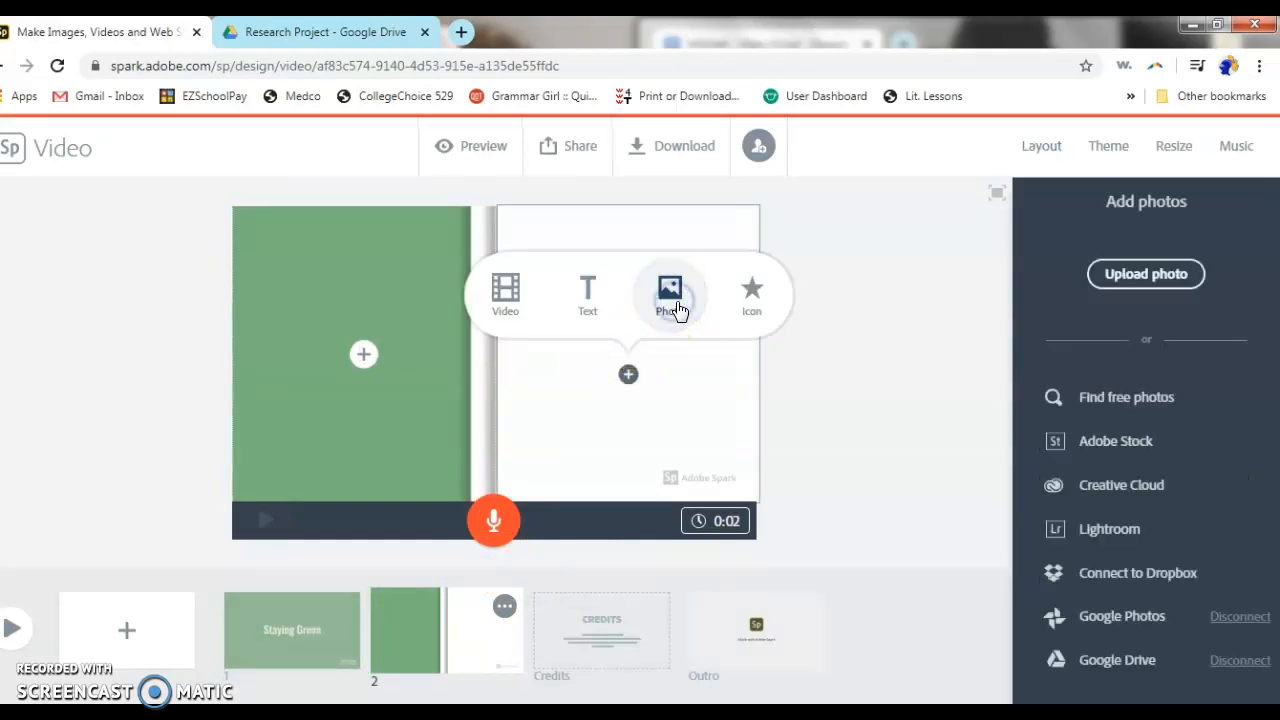
{"action": "left_click", "coordinate": [1118, 660]}
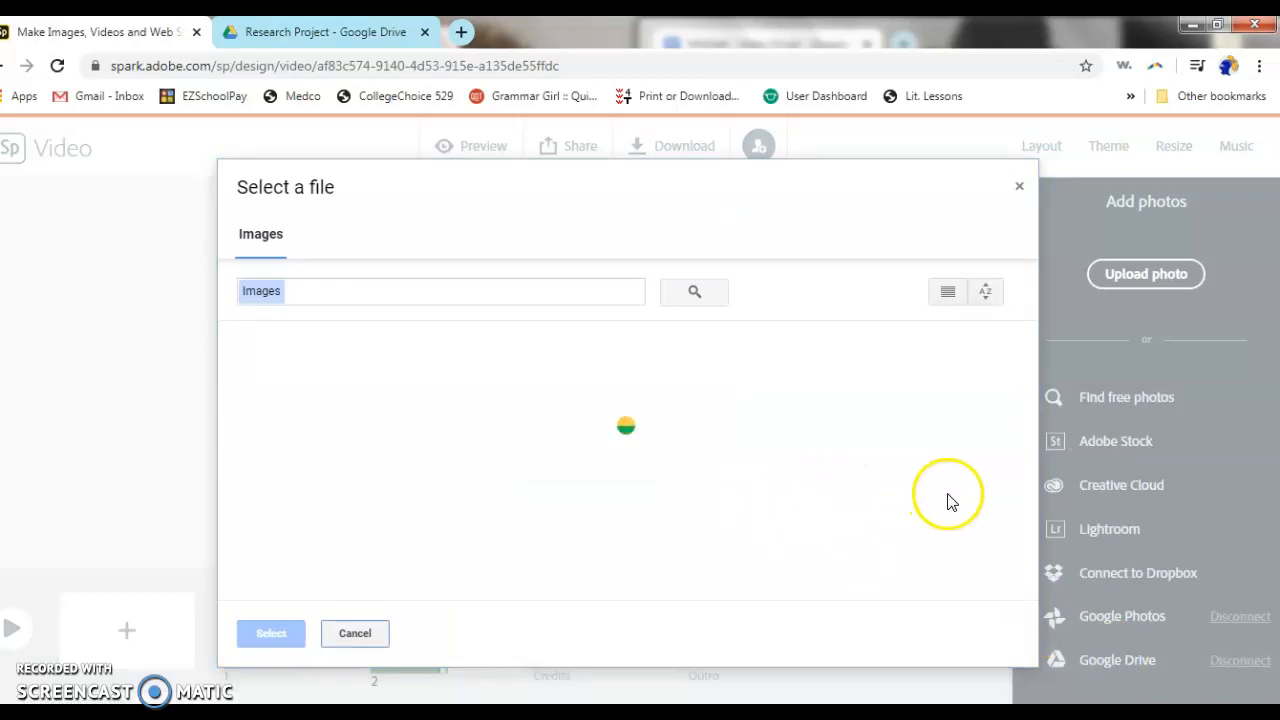
{"action": "double_click", "coordinate": [335, 405]}
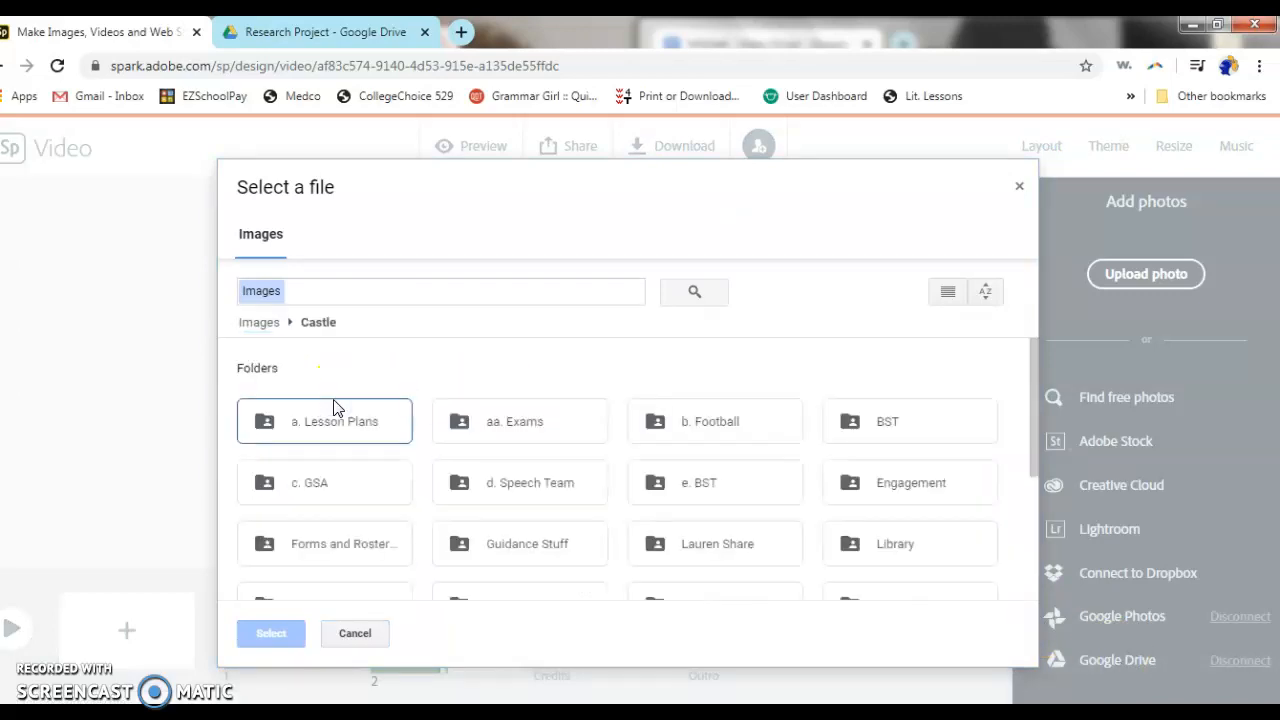
{"action": "scroll", "coordinate": [566, 488], "scroll_direction": "down", "scroll_amount": 2}
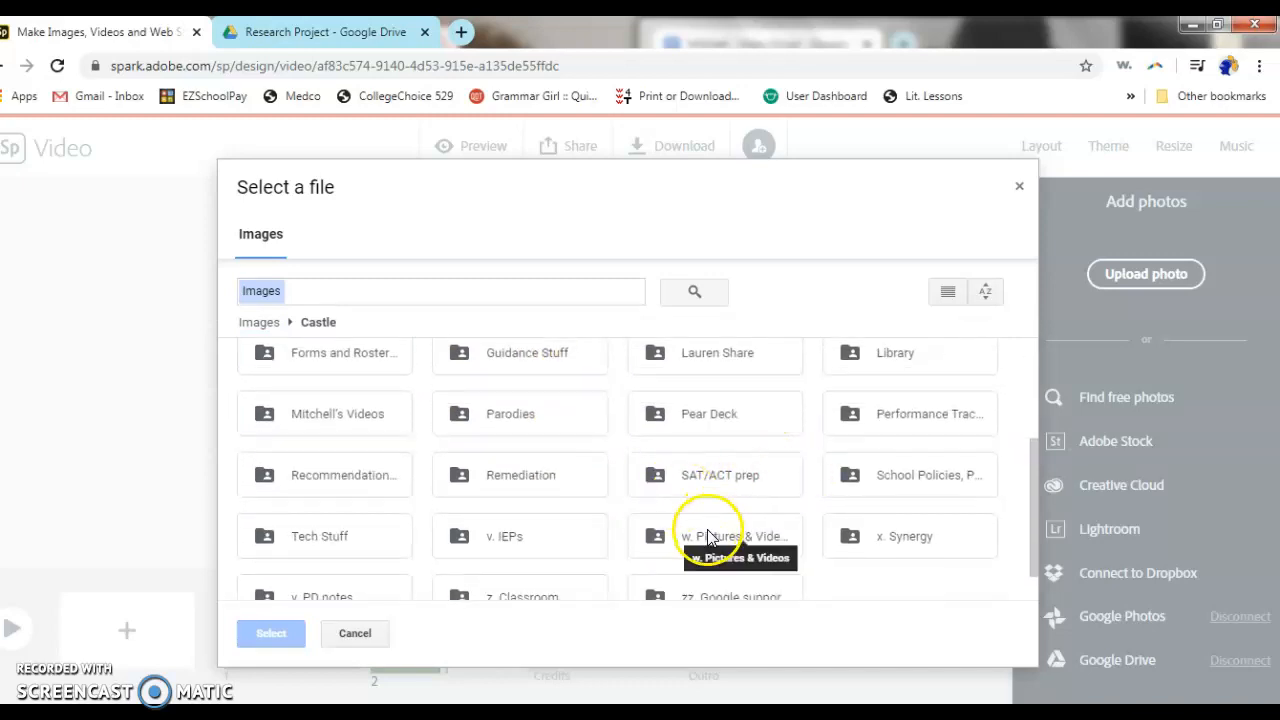
{"action": "scroll", "coordinate": [737, 527], "scroll_direction": "up", "scroll_amount": 1}
{"action": "scroll", "coordinate": [737, 527], "scroll_direction": "up", "scroll_amount": 2}
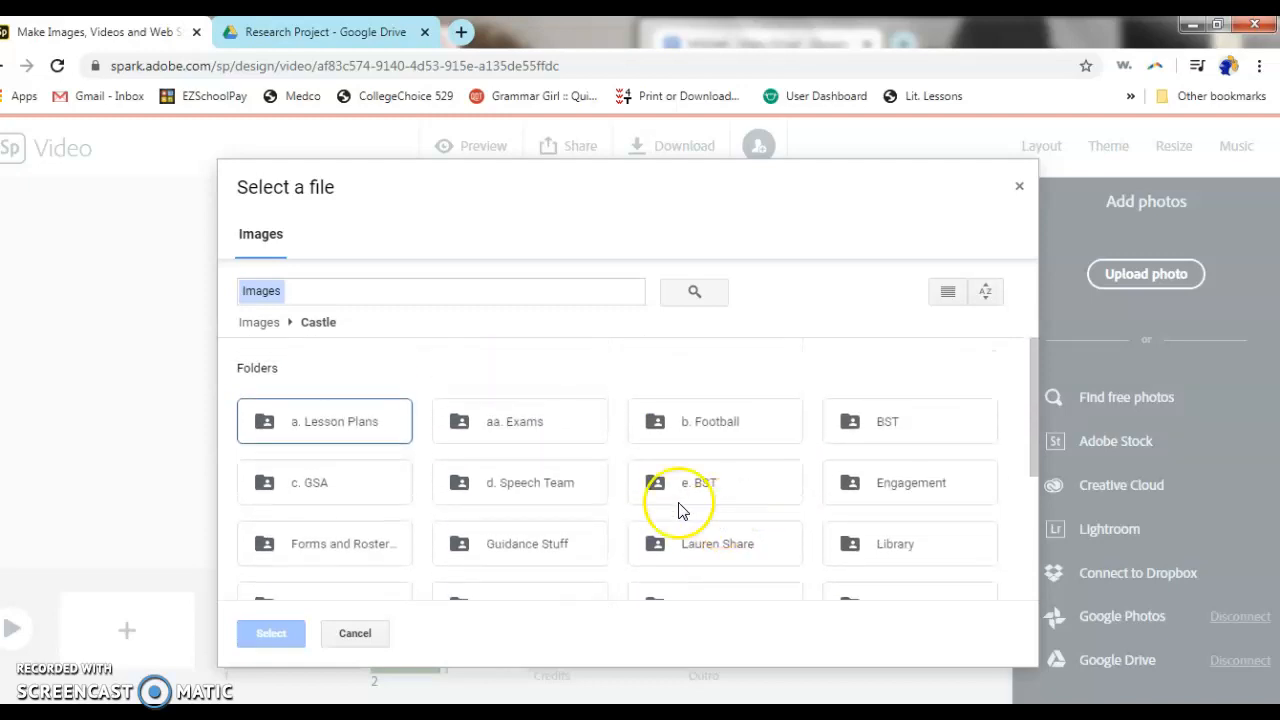
{"action": "double_click", "coordinate": [306, 414]}
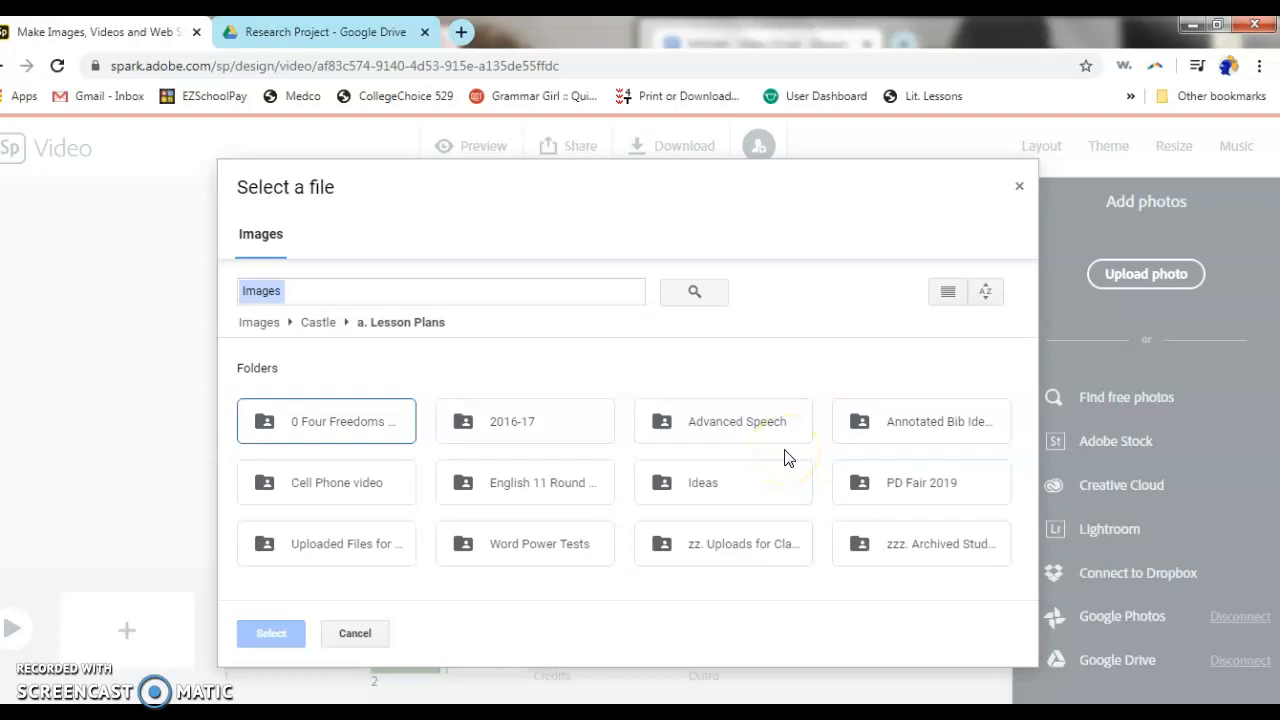
{"action": "double_click", "coordinate": [760, 537]}
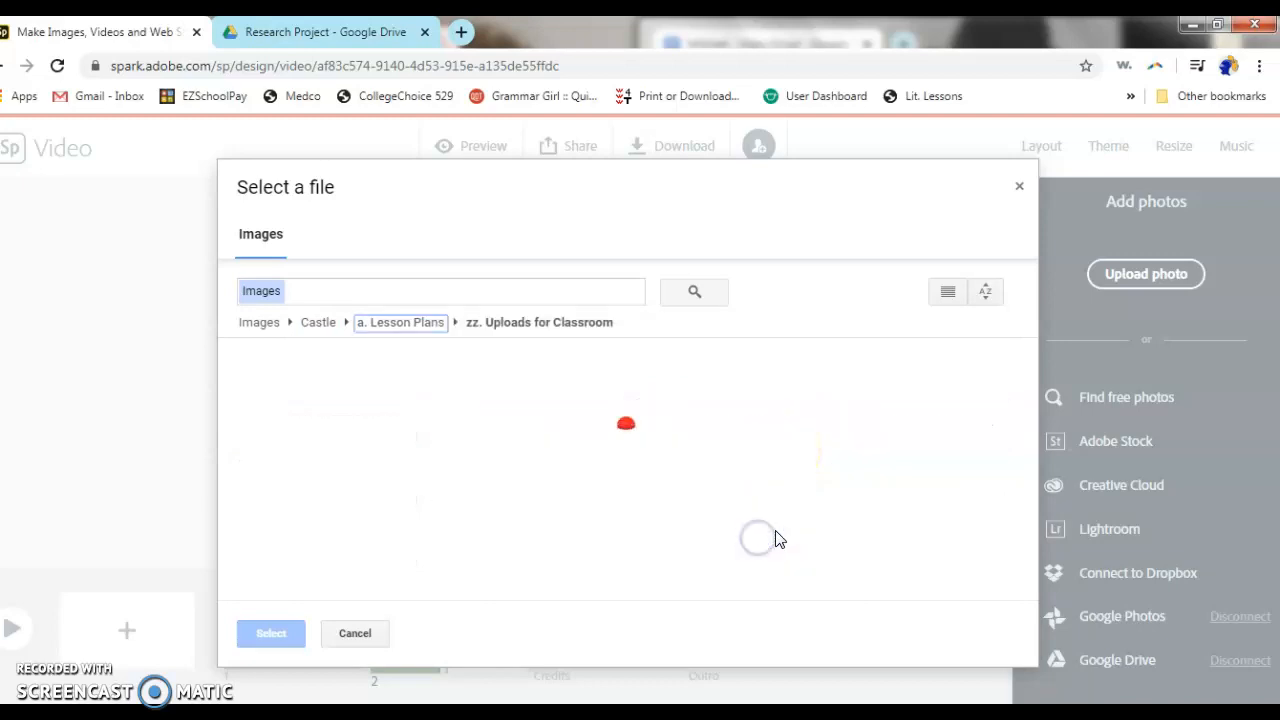
{"action": "double_click", "coordinate": [348, 432]}
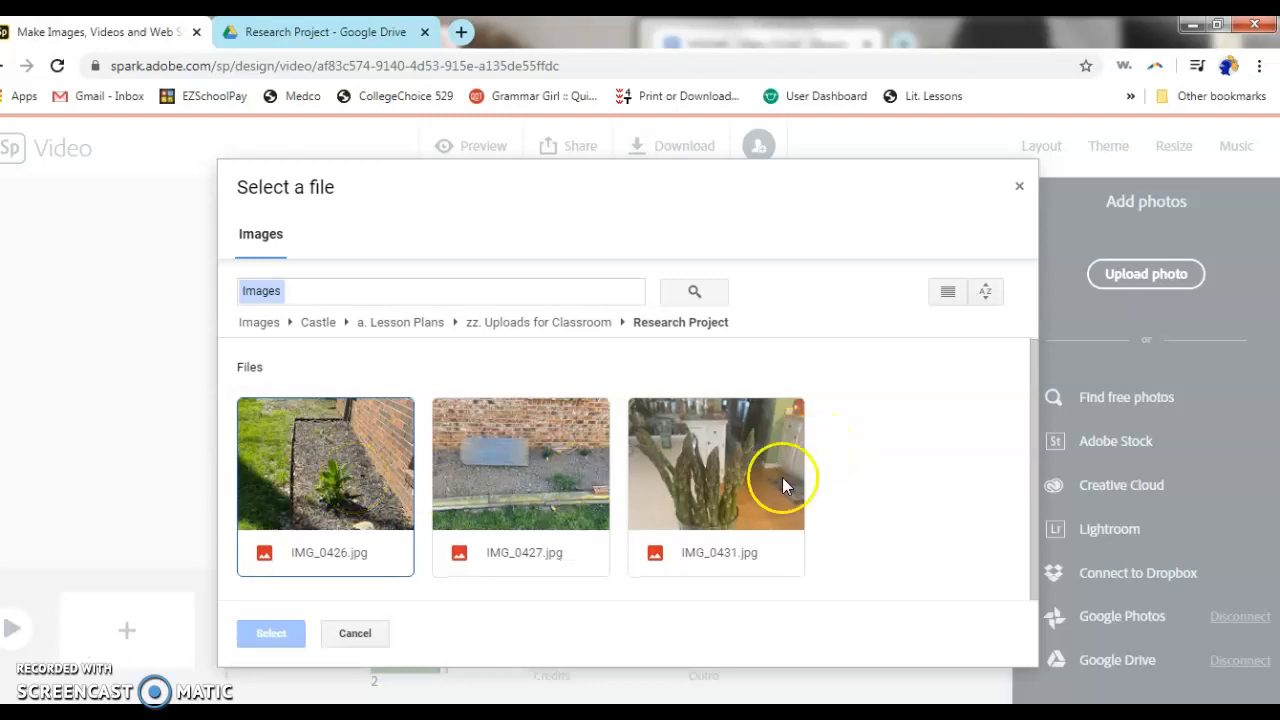
{"action": "double_click", "coordinate": [746, 477]}
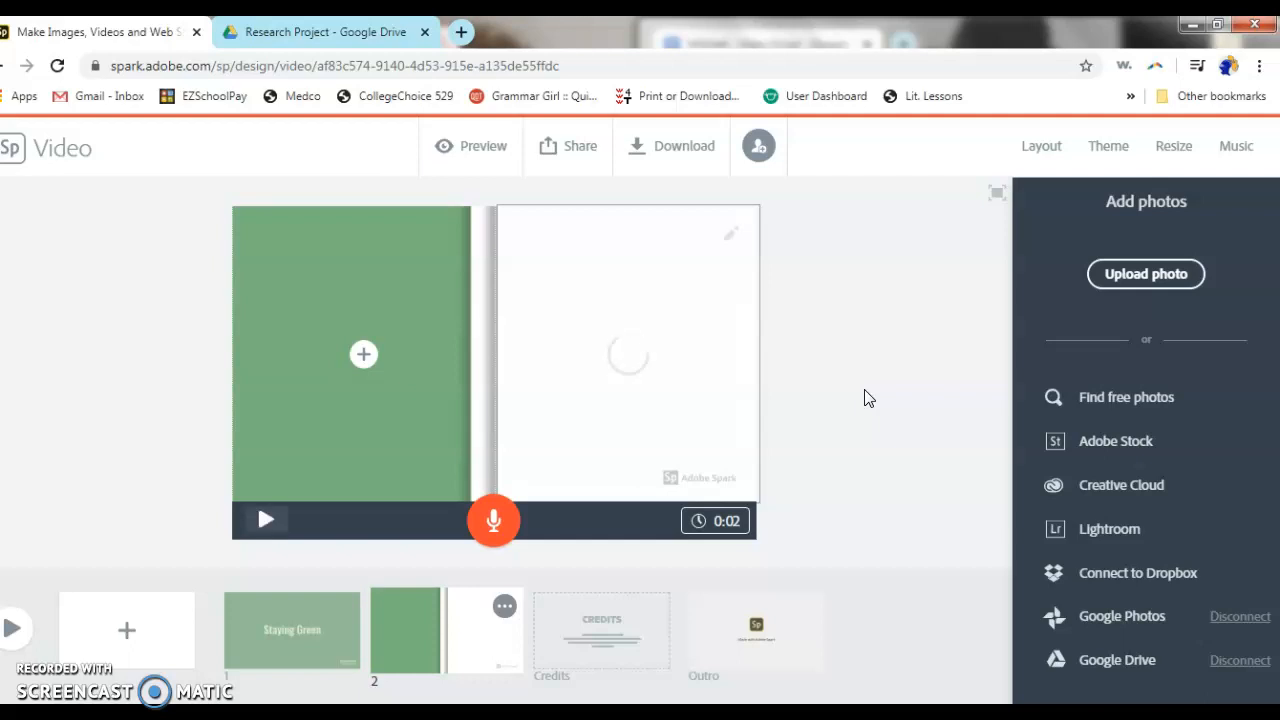
- Switch slide 2 to the Fullscreen layout and back to Split Screen, placing the asparagus photo in the slide's left half
{"action": "left_click", "coordinate": [363, 354]}
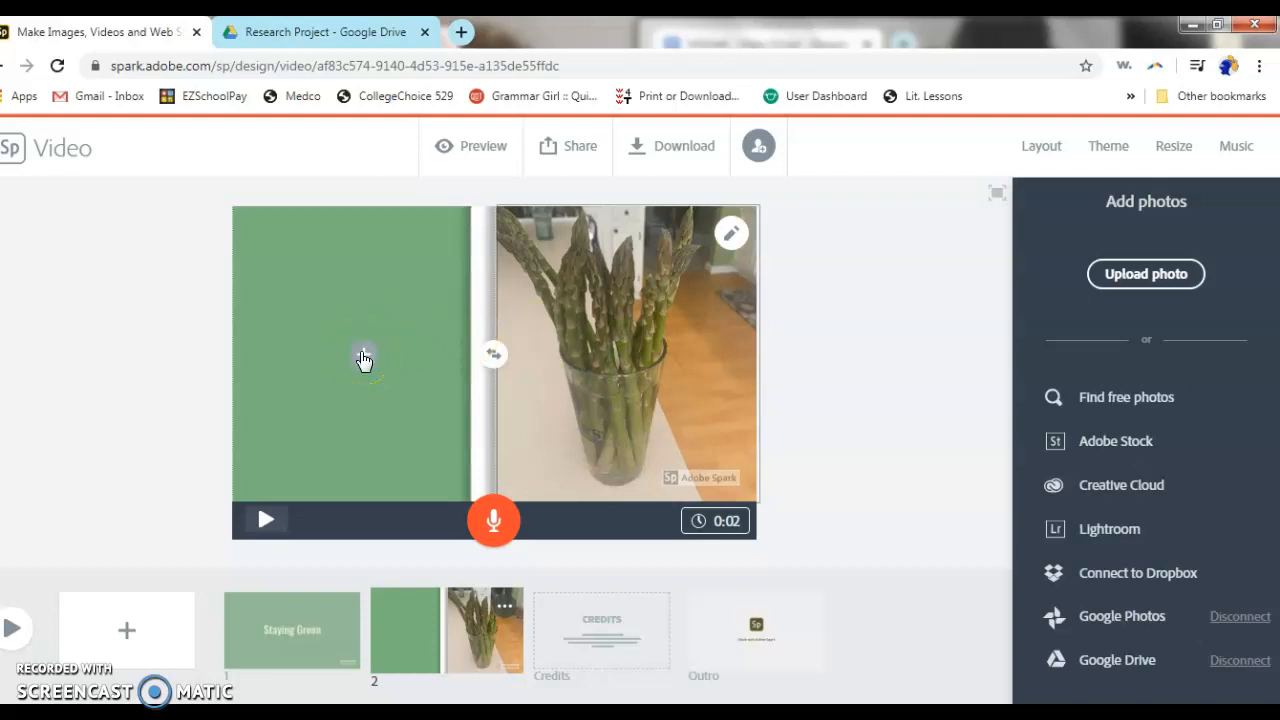
{"action": "left_click", "coordinate": [1074, 280]}
{"action": "left_click", "coordinate": [934, 364]}
{"action": "left_click", "coordinate": [1021, 379]}
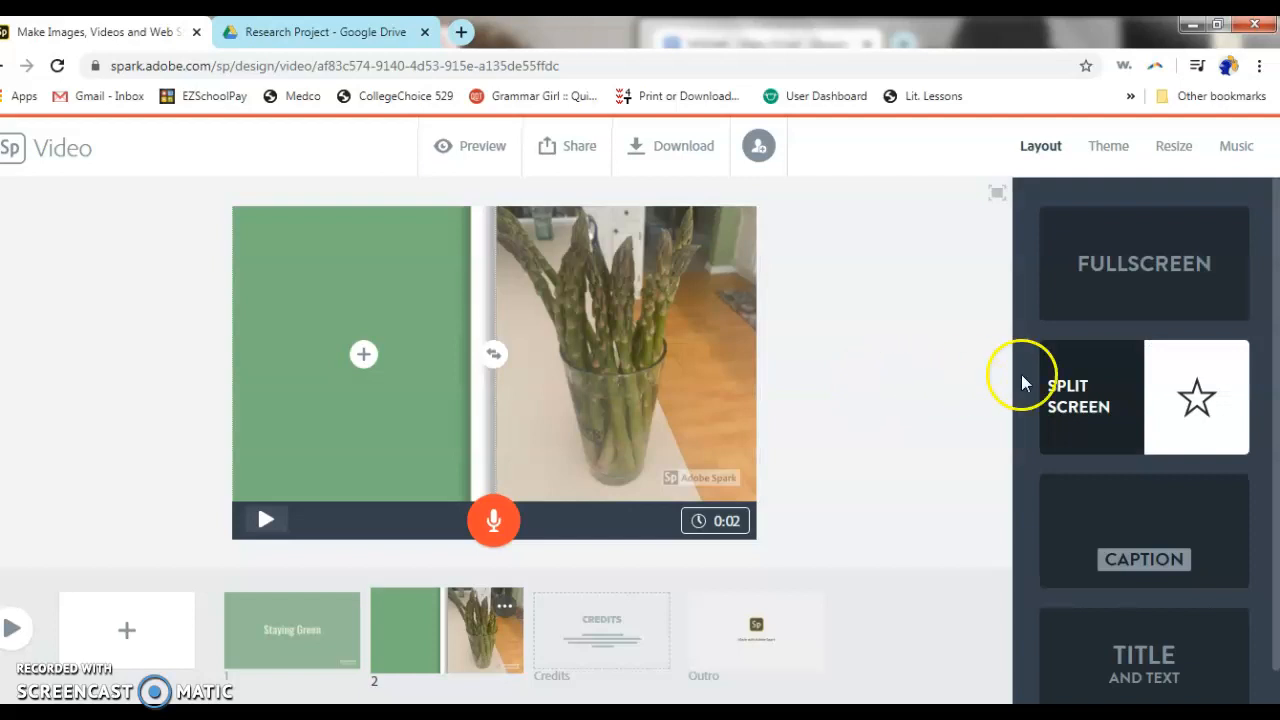
{"action": "left_click", "coordinate": [1131, 305]}
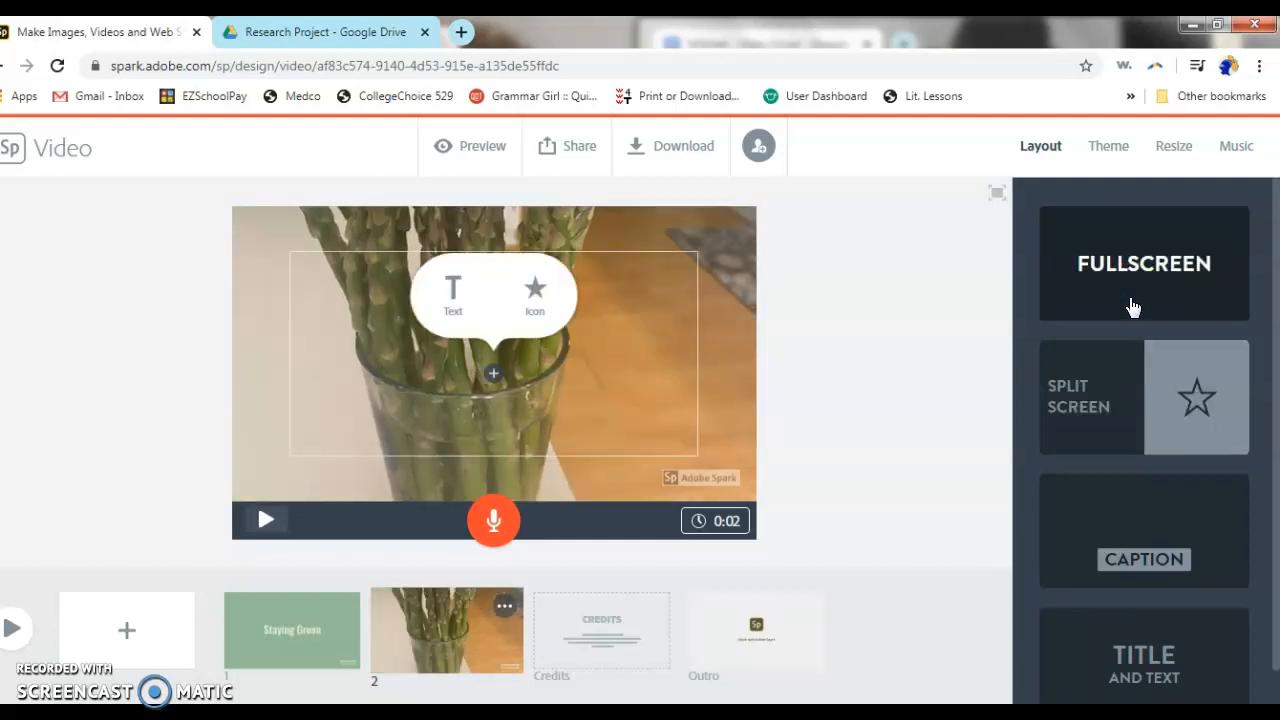
{"action": "left_click", "coordinate": [644, 379]}
{"action": "left_click", "coordinate": [1140, 400]}
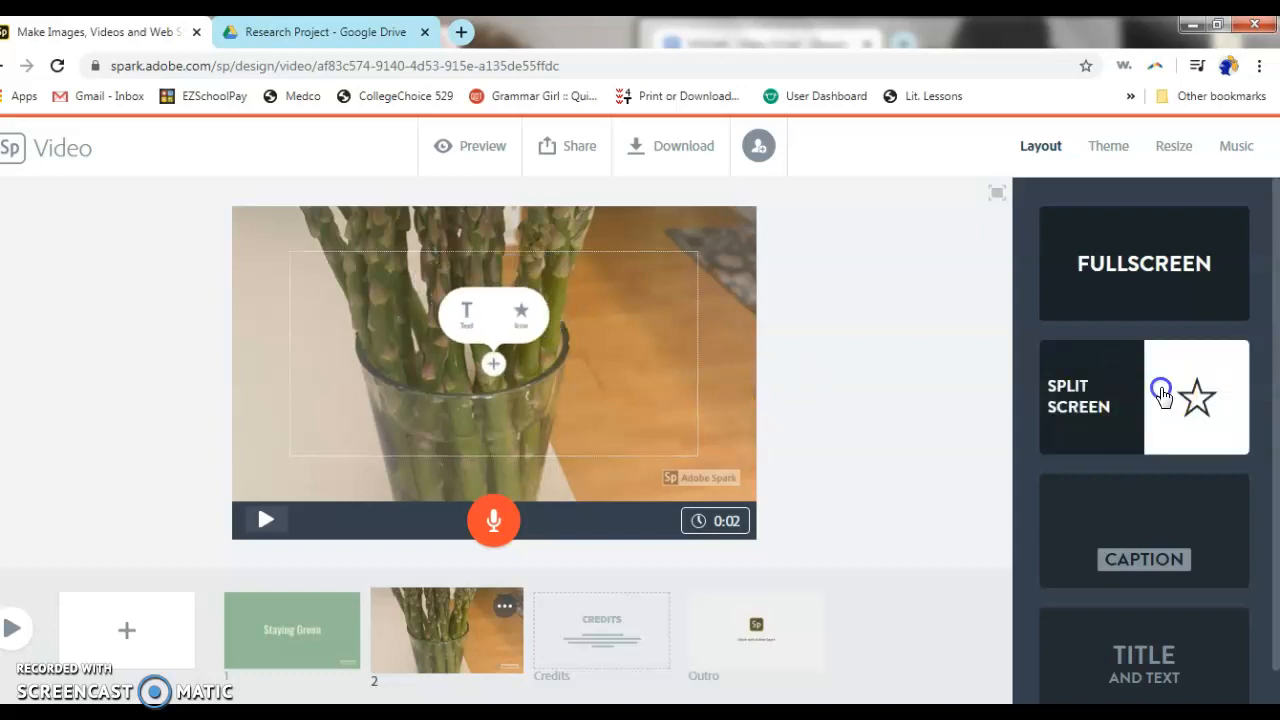
- Add the text "Vegetables" to the empty half of slide 2 and move it to the middle of that half
{"action": "mouse_move", "coordinate": [628, 374]}
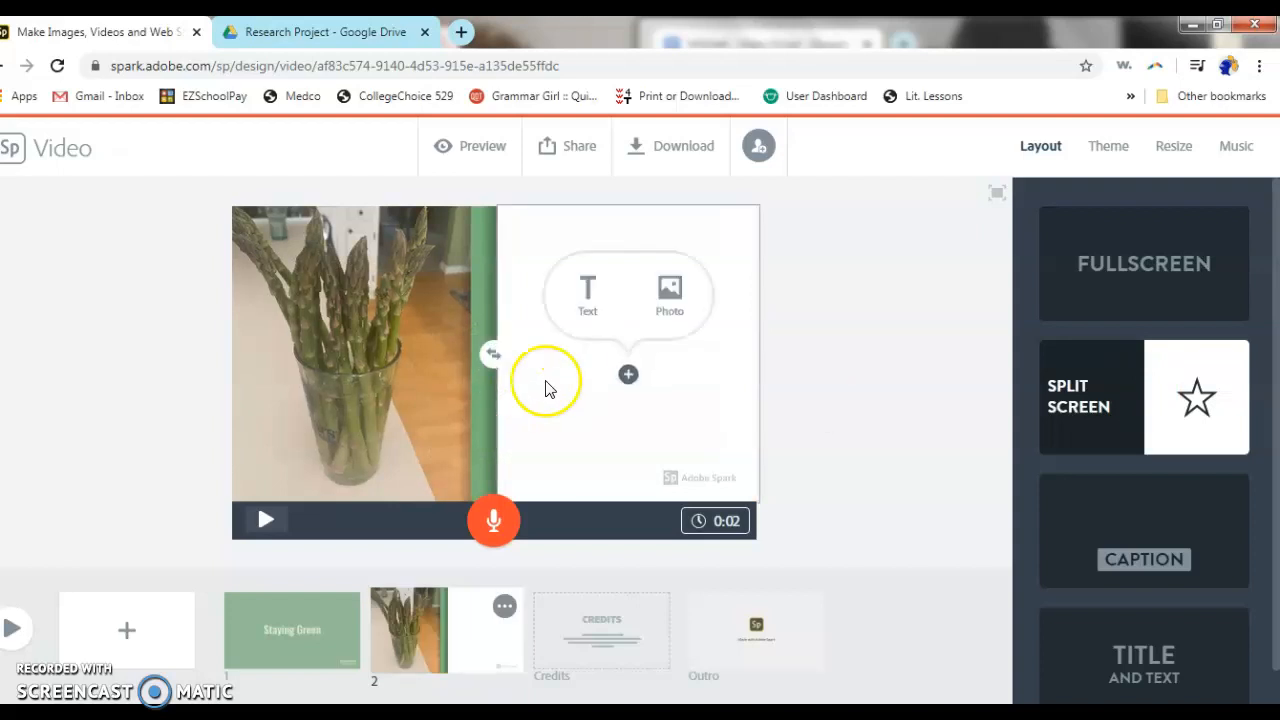
{"action": "left_click", "coordinate": [588, 313]}
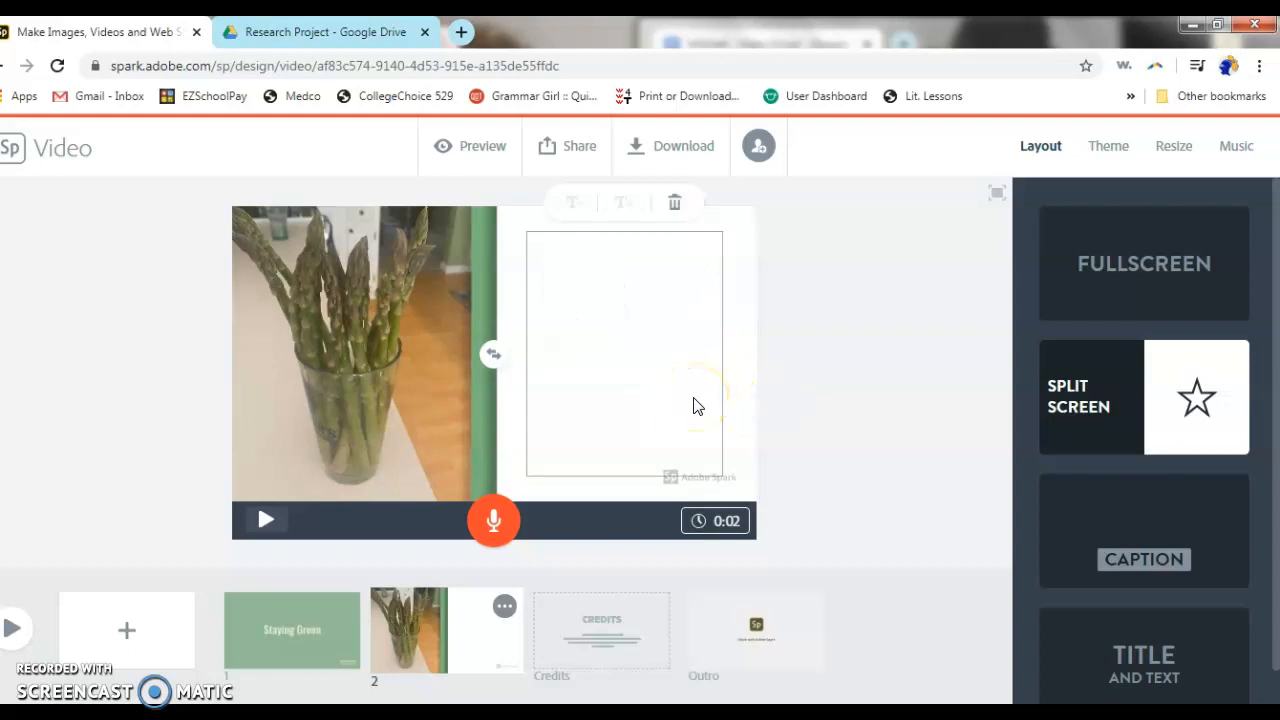
{"action": "type", "text": "Vegetables"}
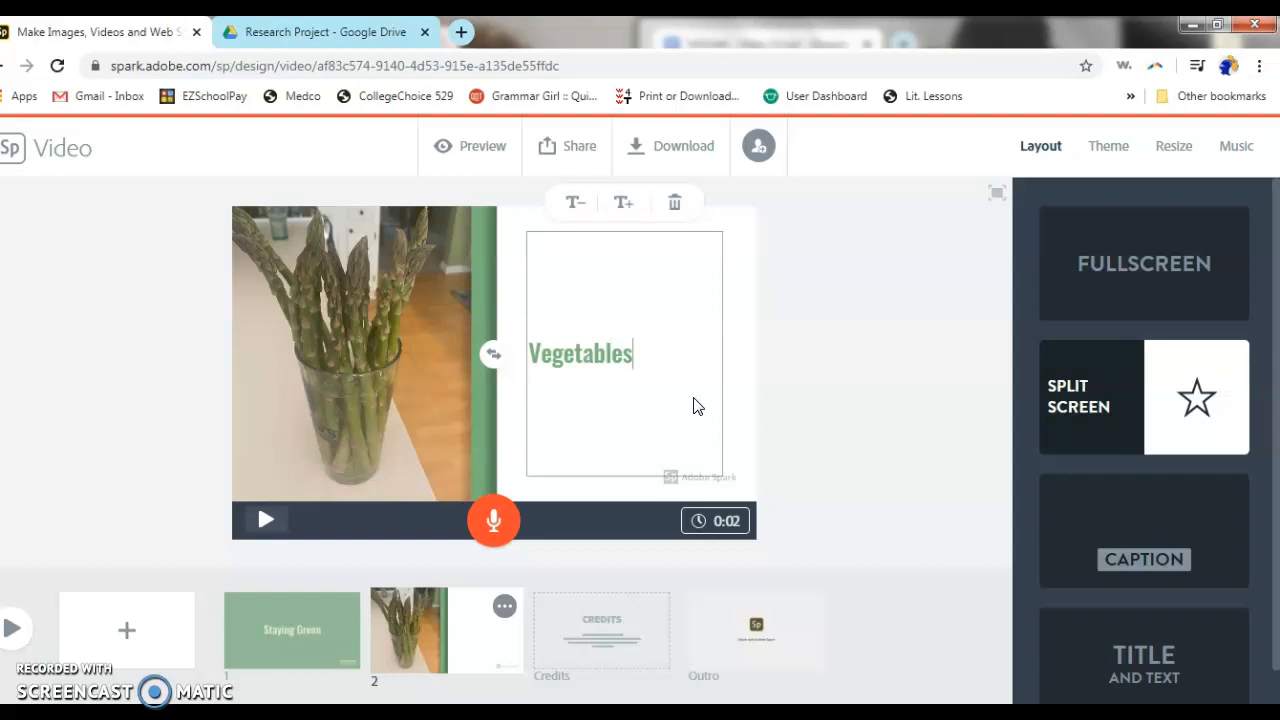
{"action": "left_click", "coordinate": [509, 428]}
{"action": "left_click", "coordinate": [622, 372]}
{"action": "left_click", "coordinate": [572, 357]}
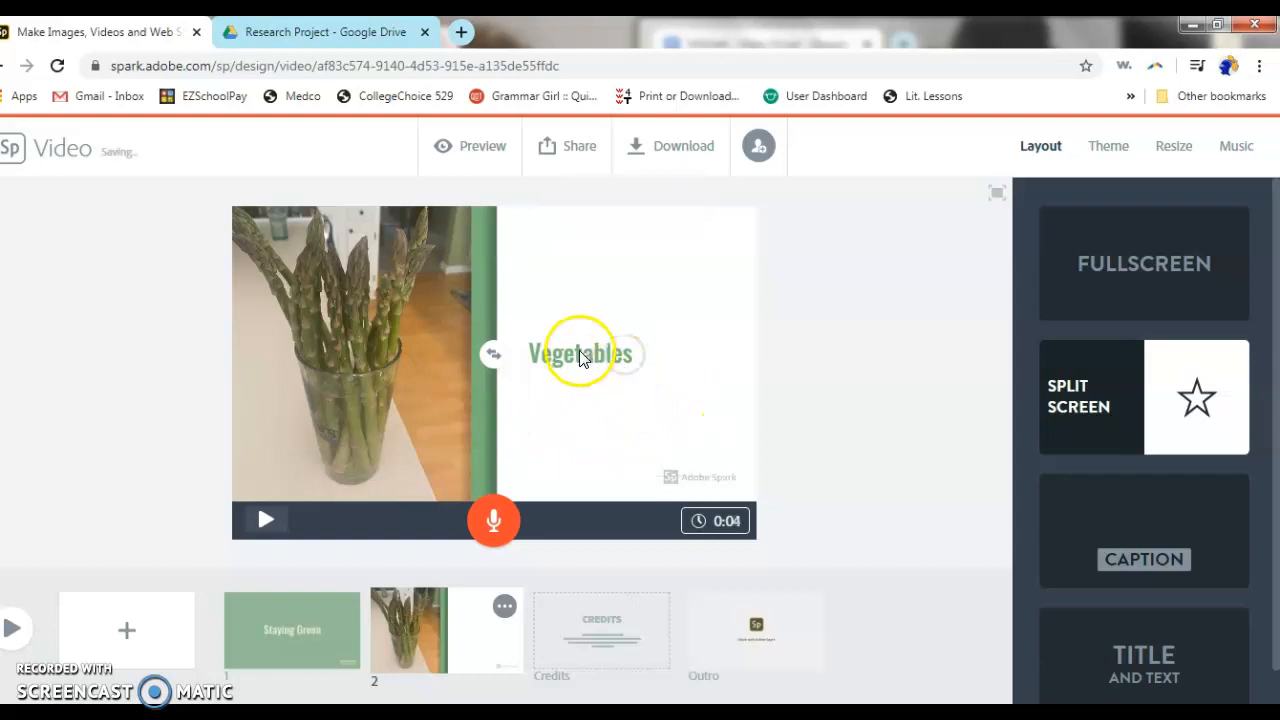
{"action": "left_click_drag", "start_coordinate": [572, 357], "coordinate": [621, 361]}
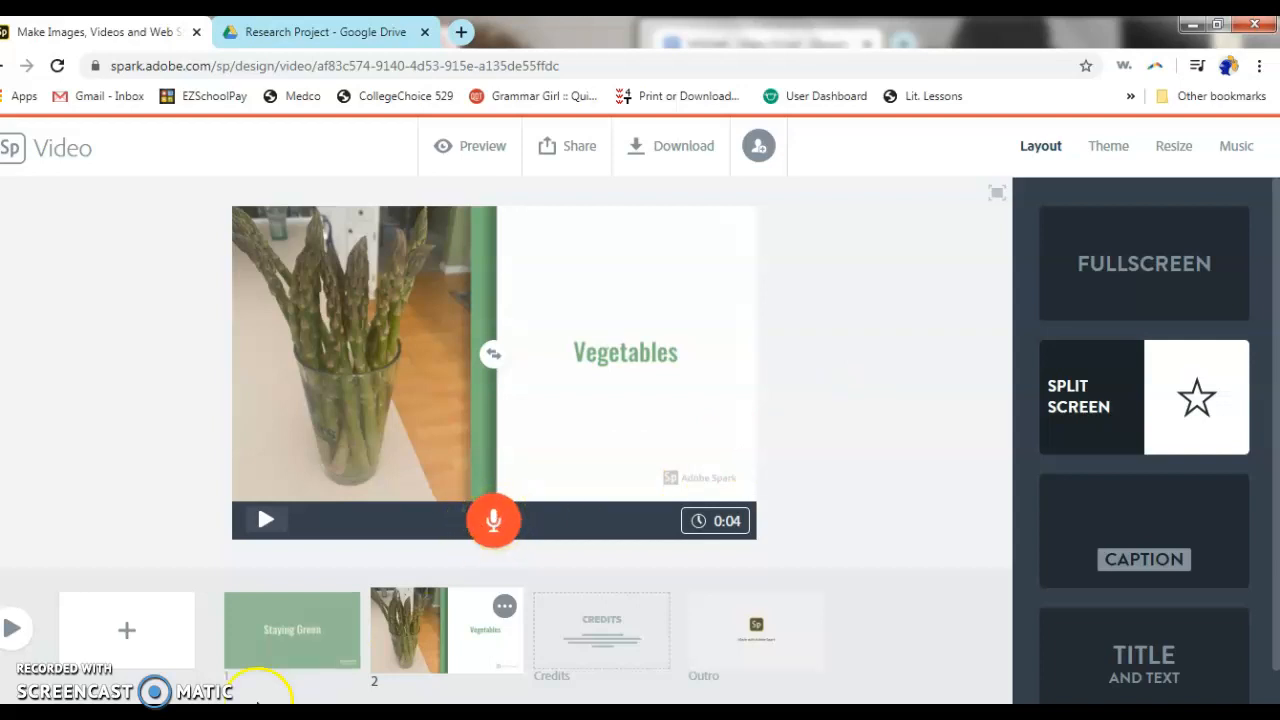
- Show the video script with its highlighting cleared, and restore and enlarge the Adobe Spark window beside it so both are visible
{"action": "mouse_move", "coordinate": [258, 703]}
{"action": "left_click", "coordinate": [355, 670]}
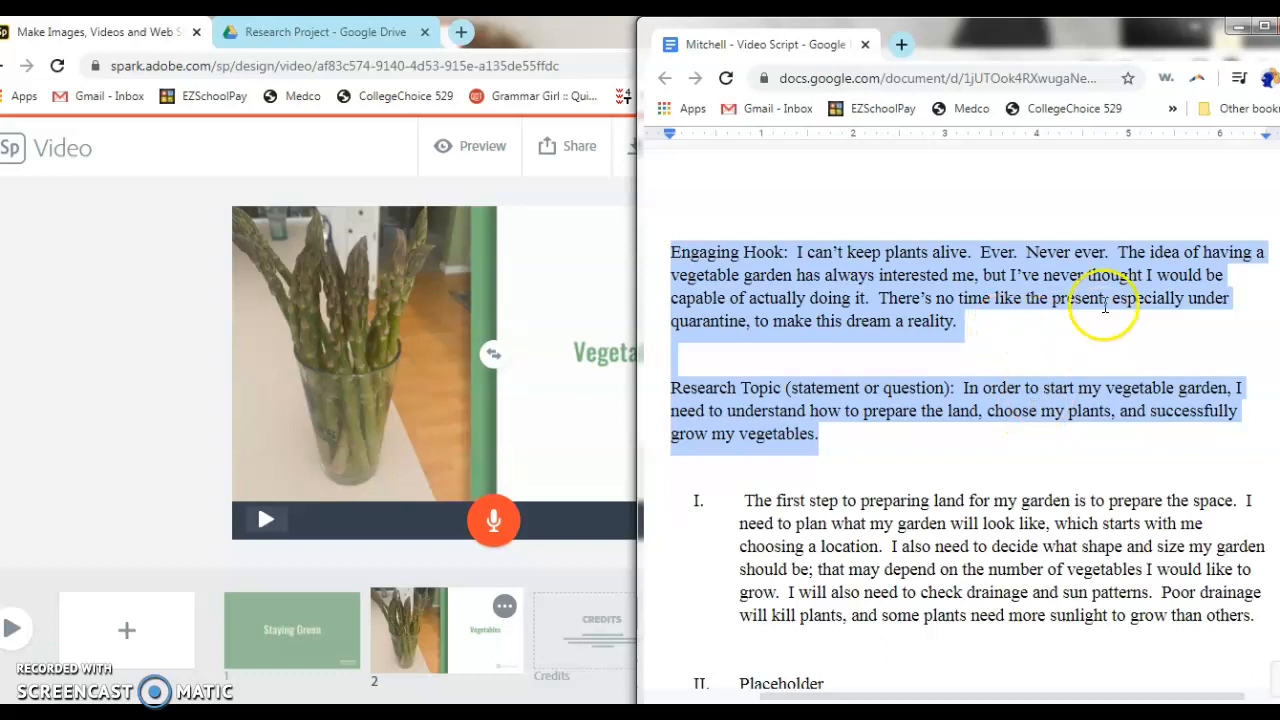
{"action": "left_click", "coordinate": [1102, 357]}
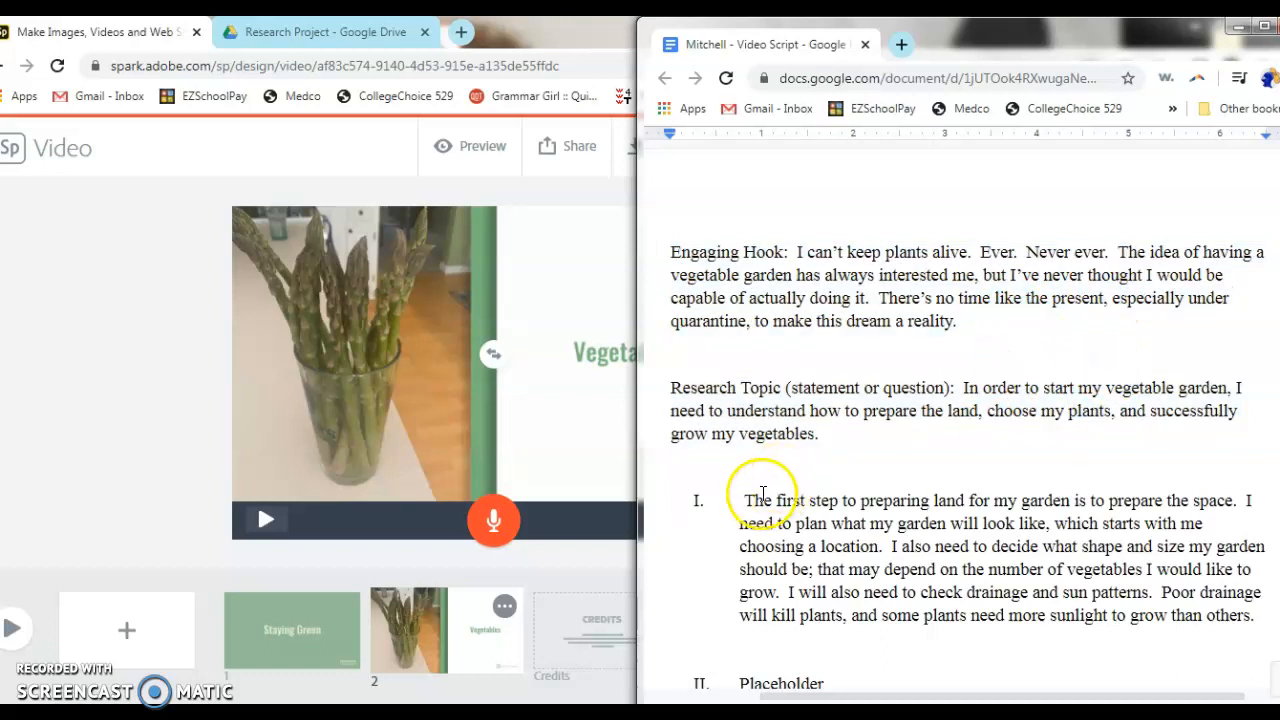
{"action": "left_click", "coordinate": [497, 528]}
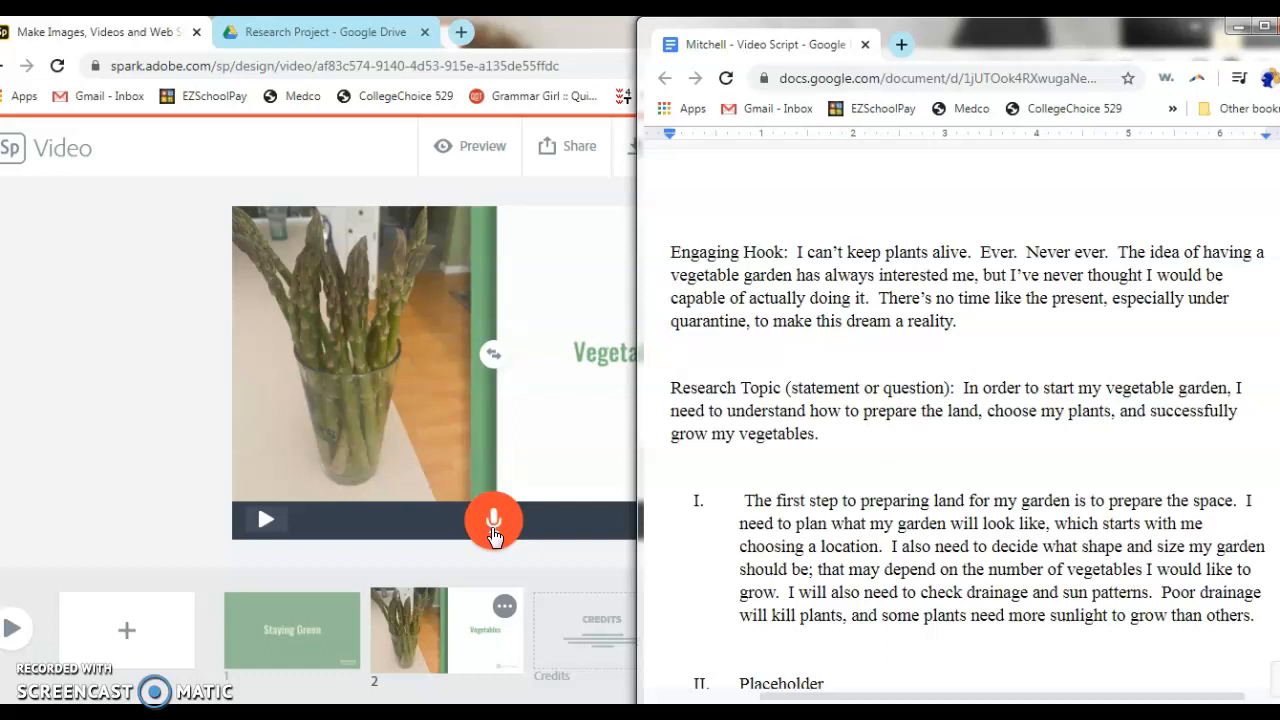
{"action": "left_click", "coordinate": [493, 532]}
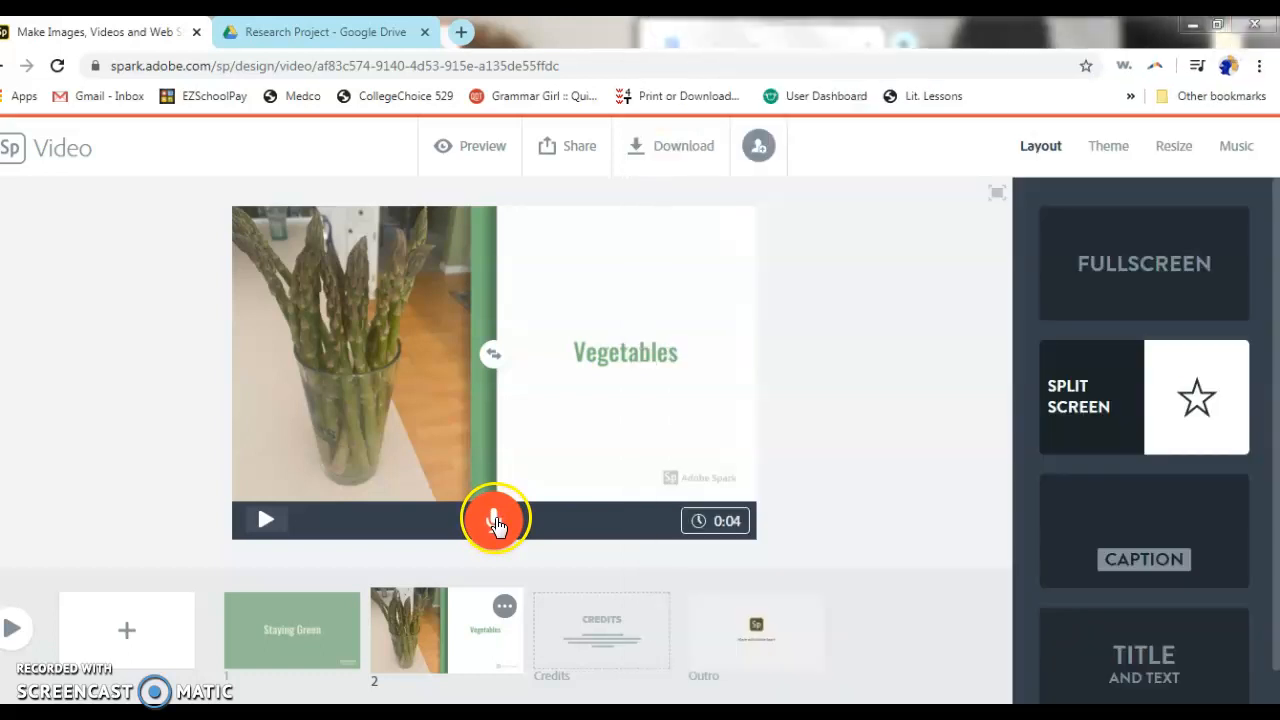
{"action": "left_click_drag", "start_coordinate": [497, 527], "coordinate": [497, 527]}
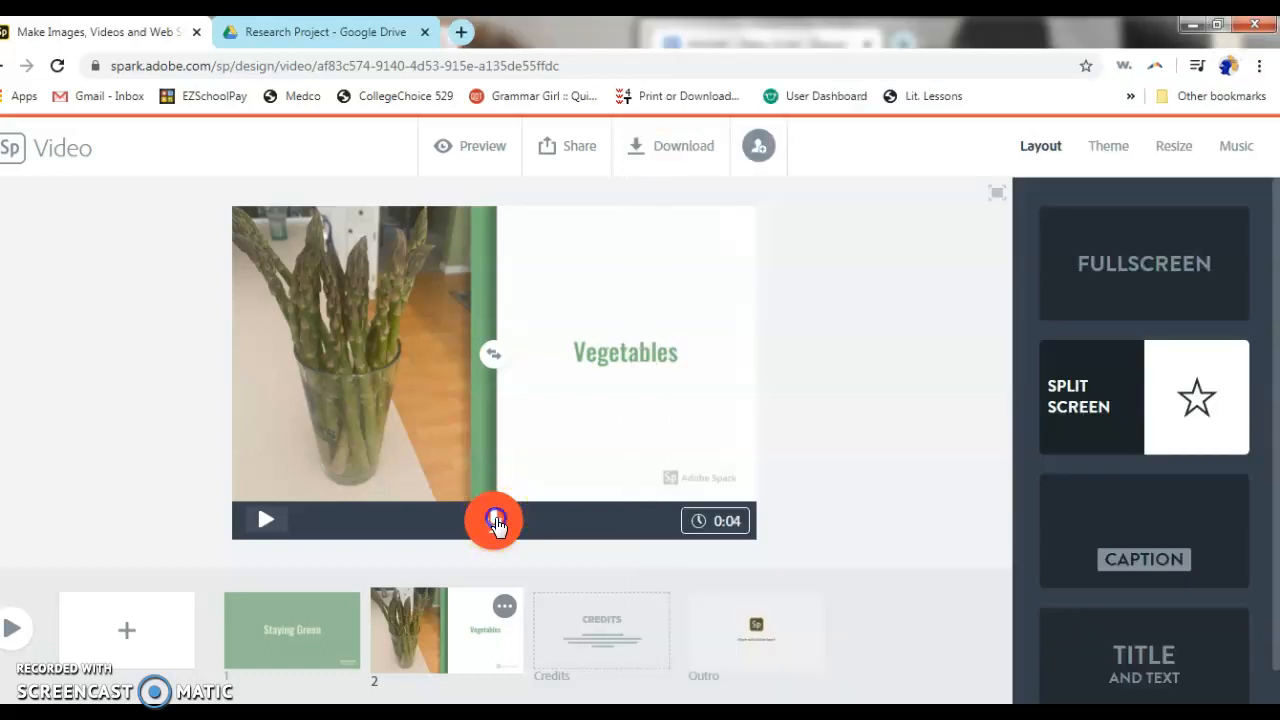
{"action": "left_click", "coordinate": [1217, 25]}
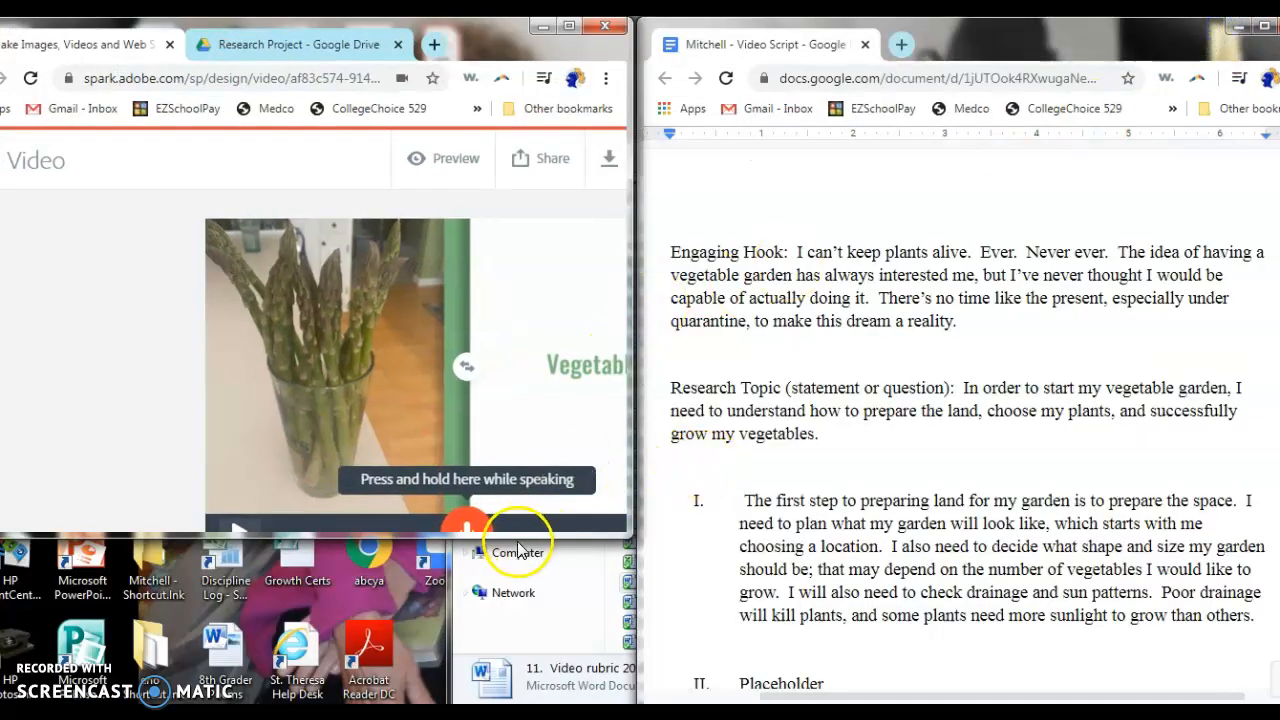
{"action": "left_click_drag", "start_coordinate": [522, 538], "coordinate": [520, 702]}
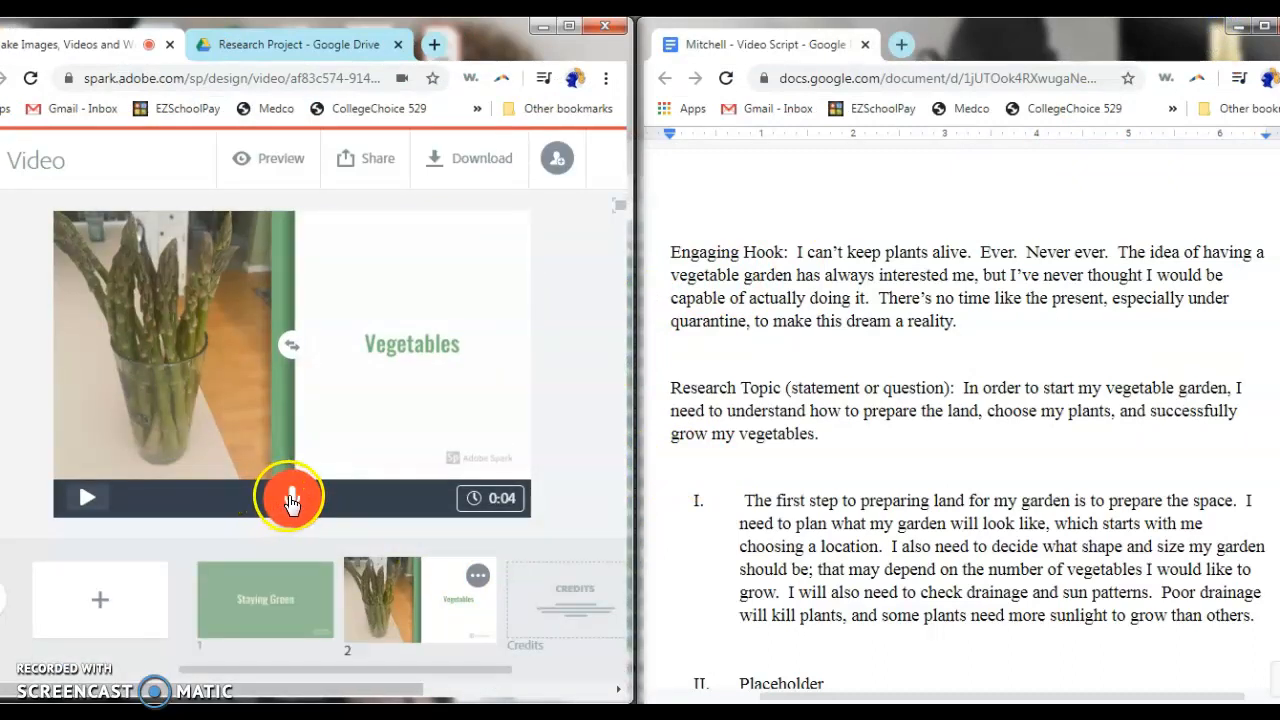
- Record the narration for slide 2 from the script's Engaging Hook and Research Topic paragraphs and play it back
{"action": "left_click_drag", "start_coordinate": [292, 502], "coordinate": [292, 502]}
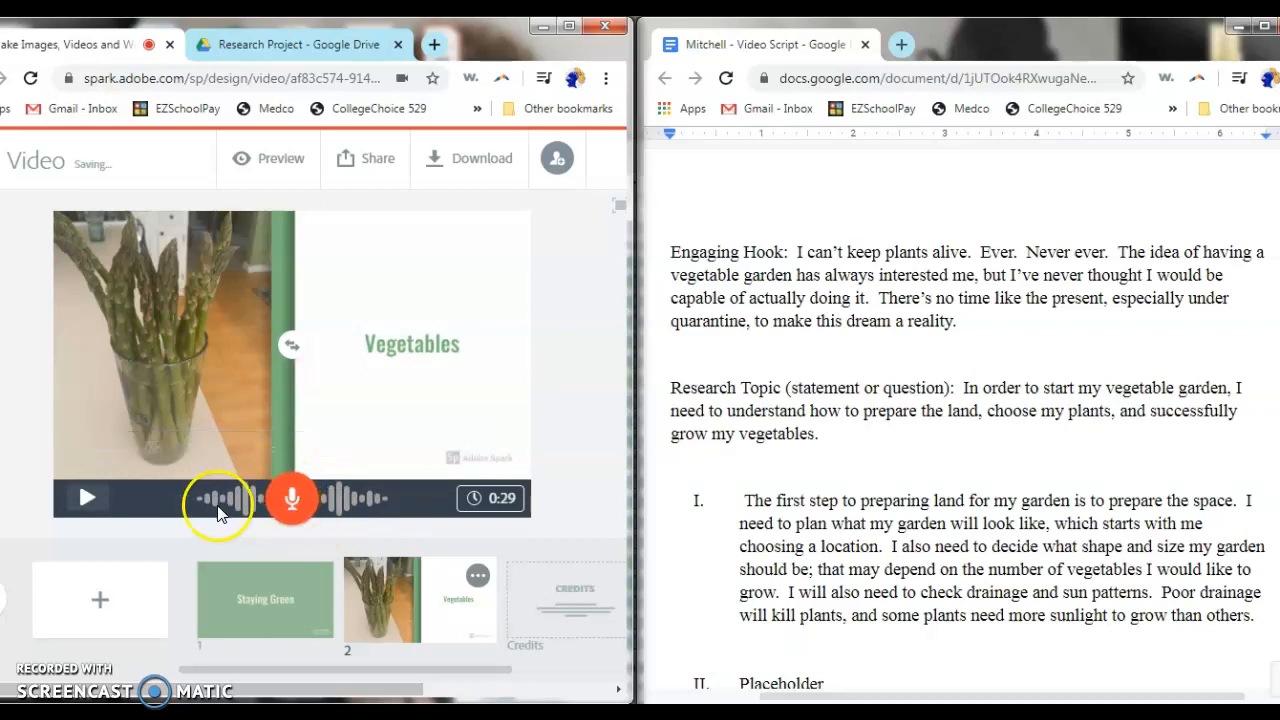
{"action": "left_click", "coordinate": [88, 502]}
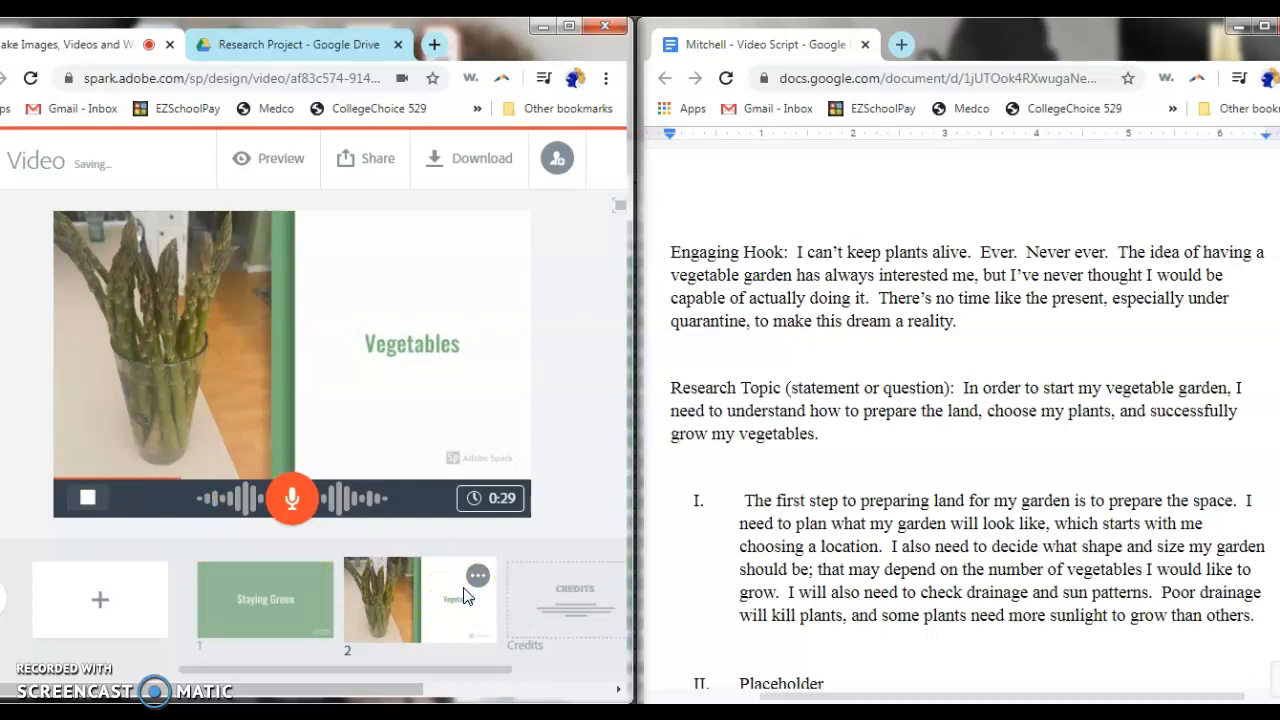
- Stop the slide 2 narration playback and review the rest of the video script through the Closer paragraph
{"action": "left_click", "coordinate": [88, 497]}
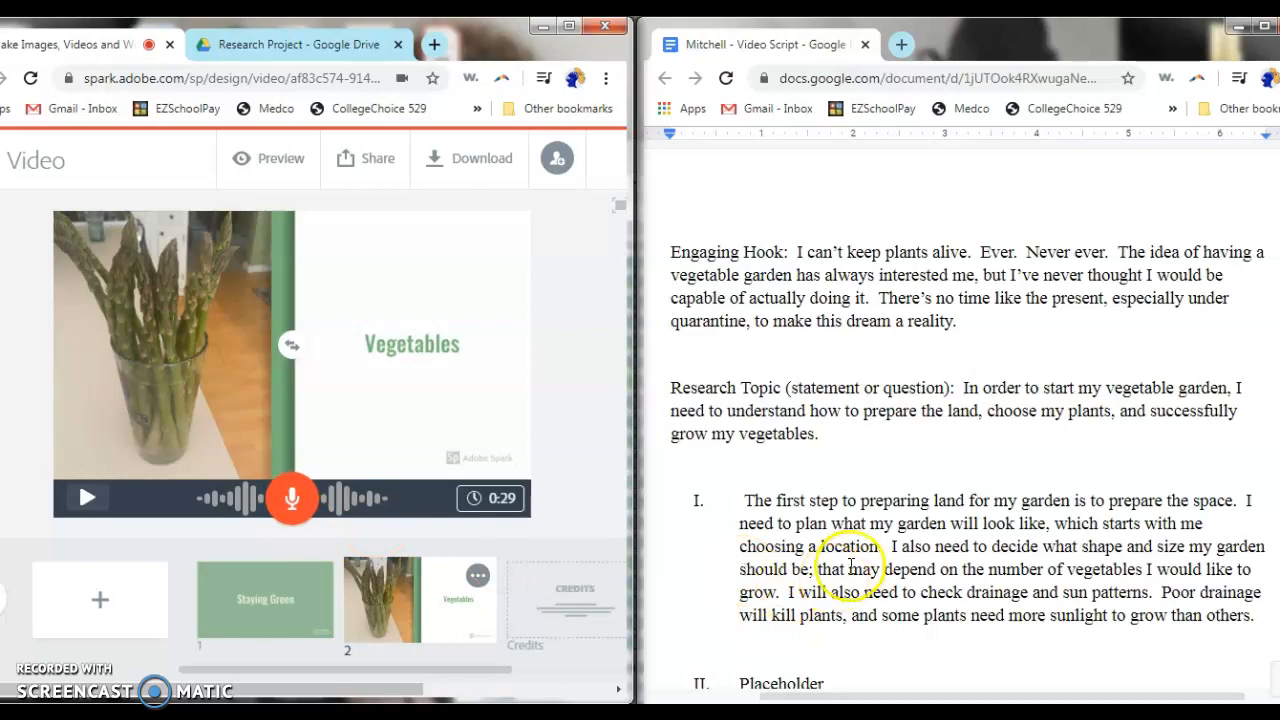
{"action": "scroll", "coordinate": [857, 557], "scroll_direction": "down", "scroll_amount": 5}
{"action": "scroll", "coordinate": [857, 560], "scroll_direction": "down", "scroll_amount": 4}
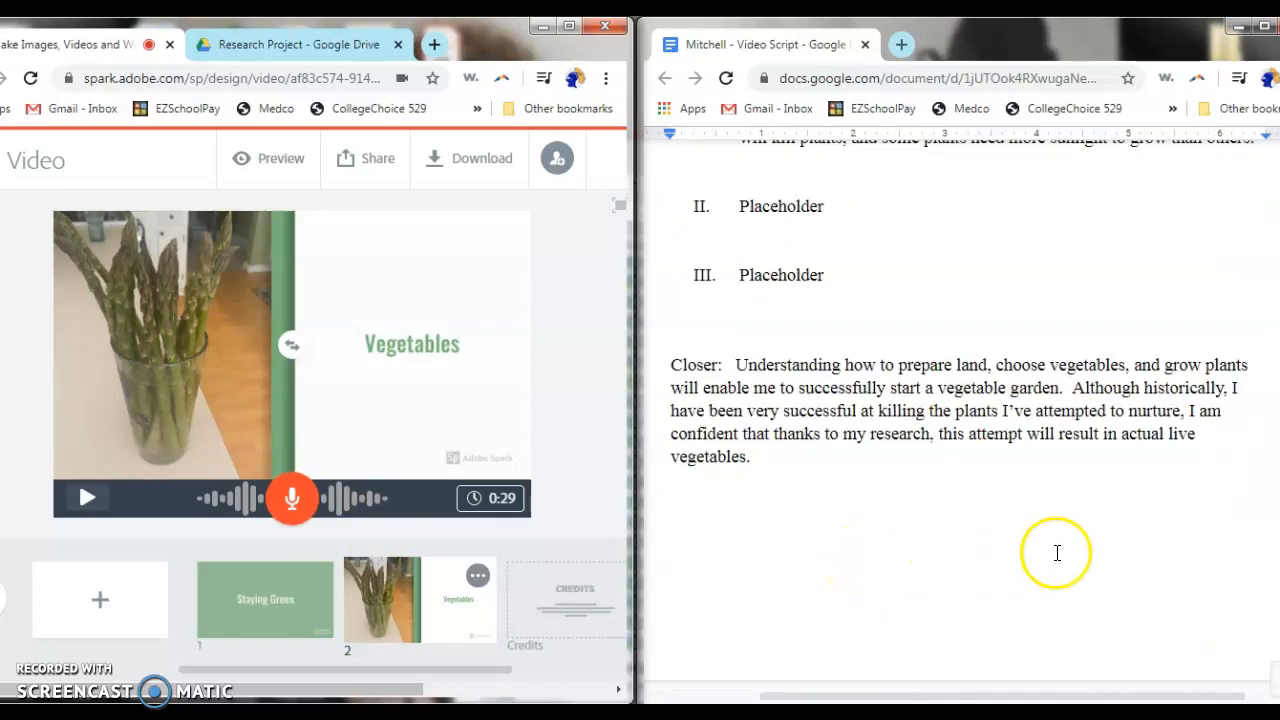
- Preview the whole video from the start in a maximized Adobe Spark window, pause it partway and view its sharing options
{"action": "left_click", "coordinate": [568, 25]}
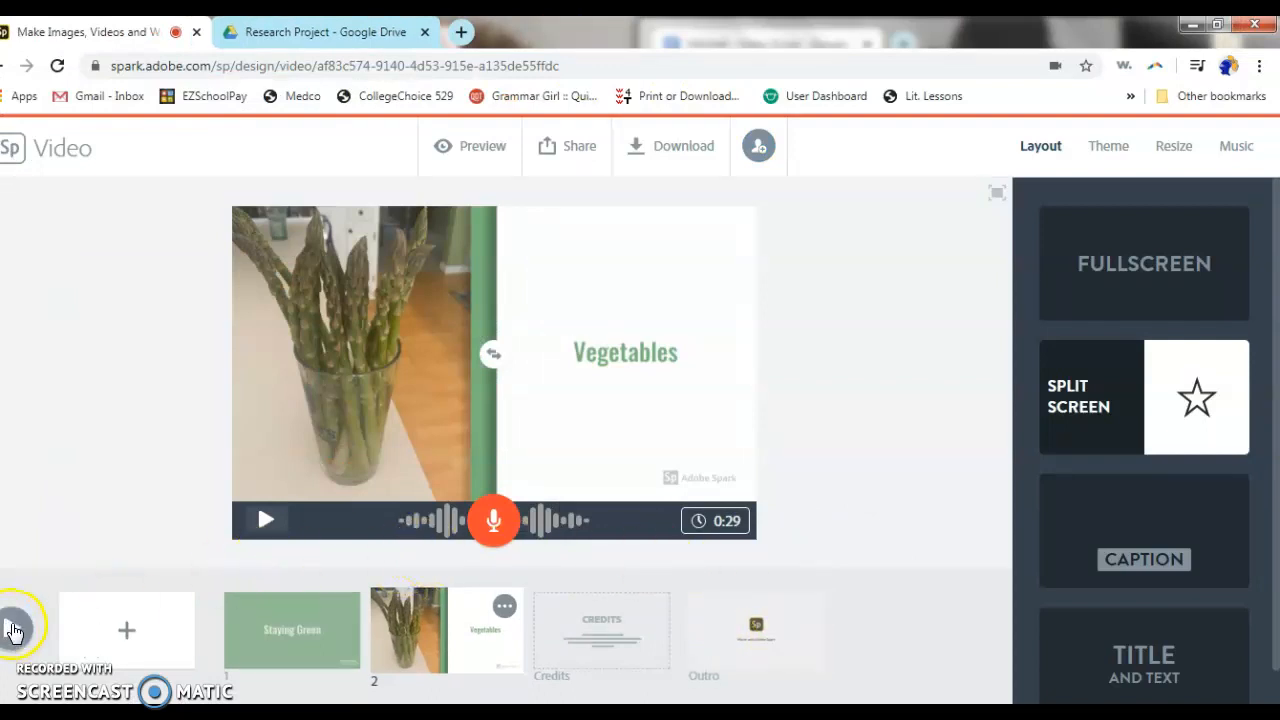
{"action": "left_click", "coordinate": [14, 629]}
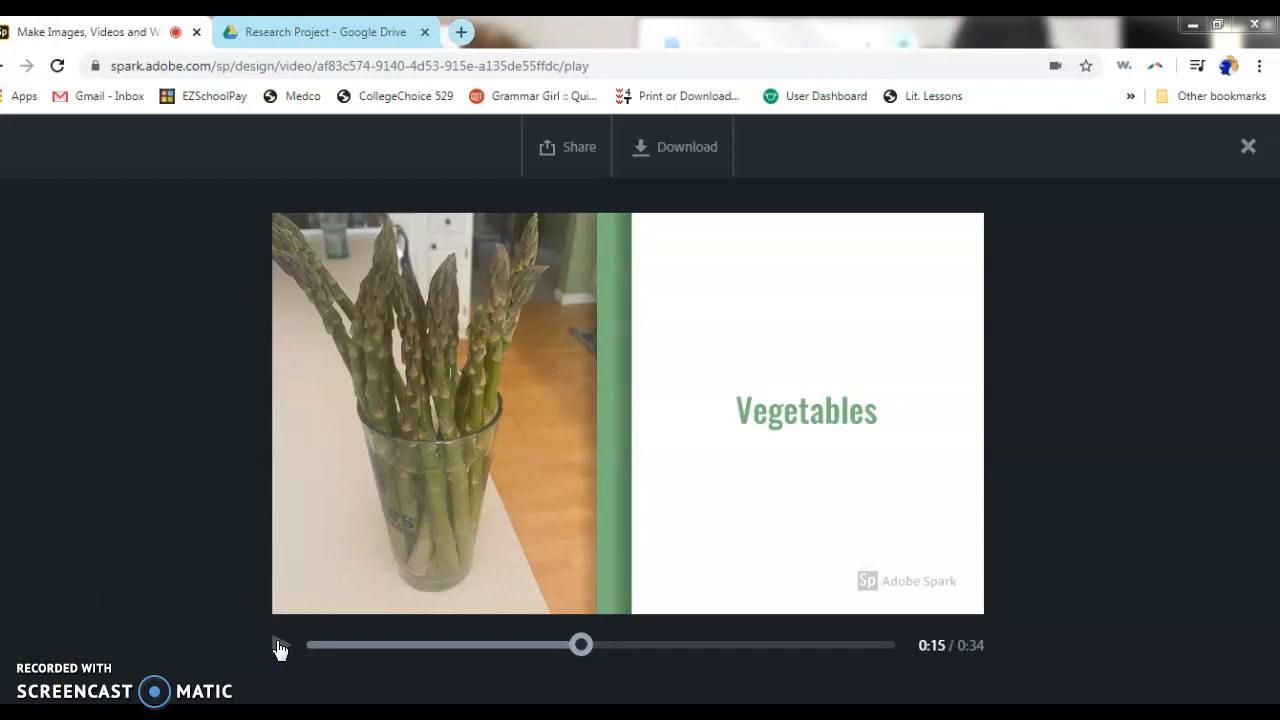
{"action": "left_click", "coordinate": [579, 149]}
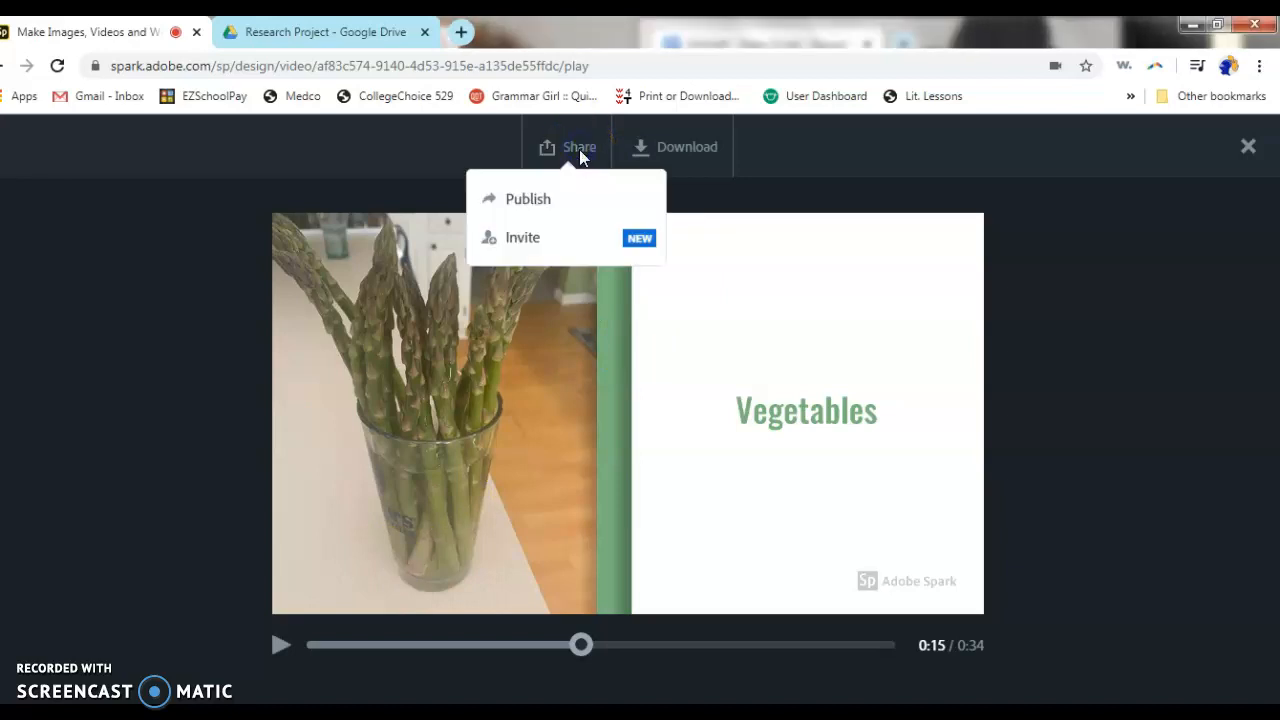
{"action": "left_click", "coordinate": [779, 188]}
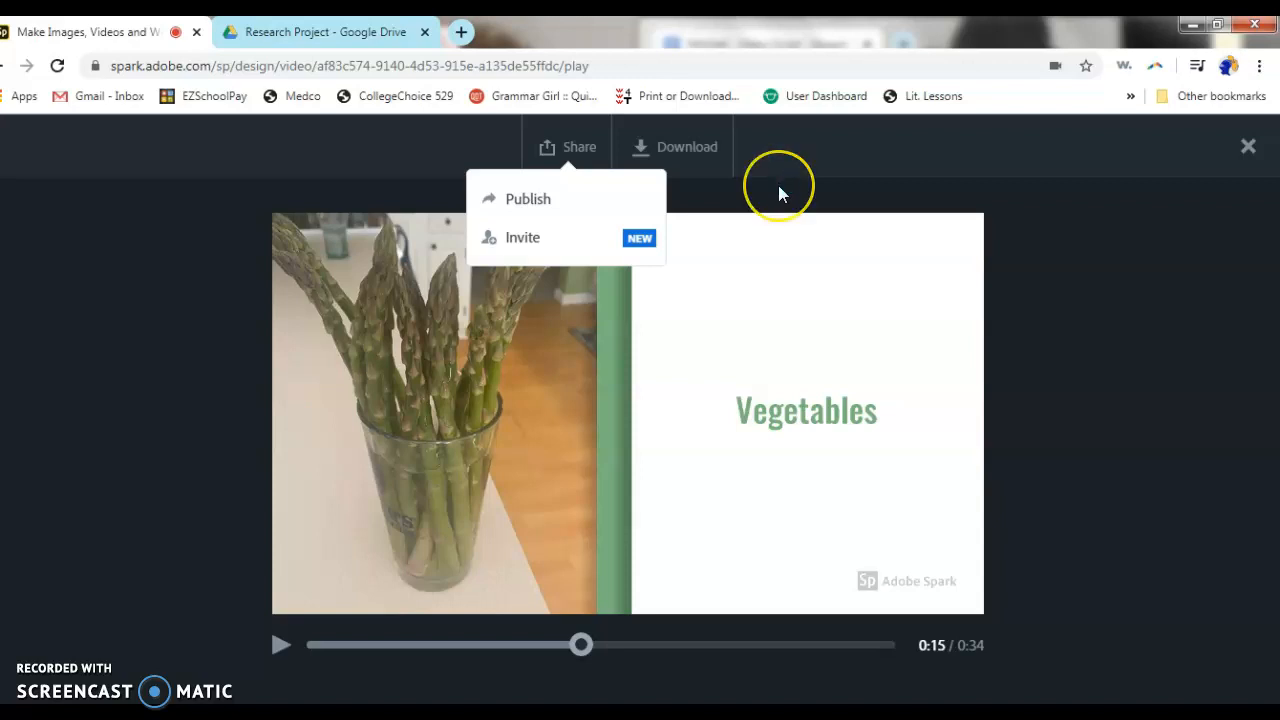